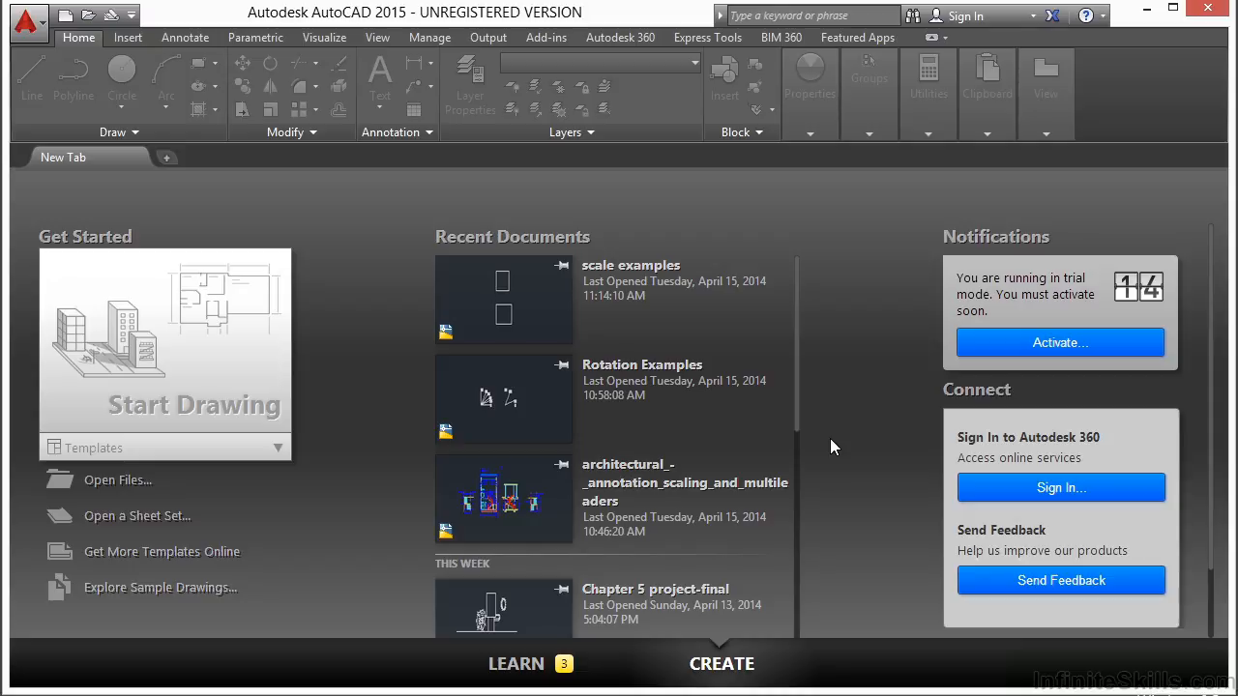
Step: Open the drawing Stretch Examples.dwg from the 06 folder
click(116, 484)
click(546, 383)
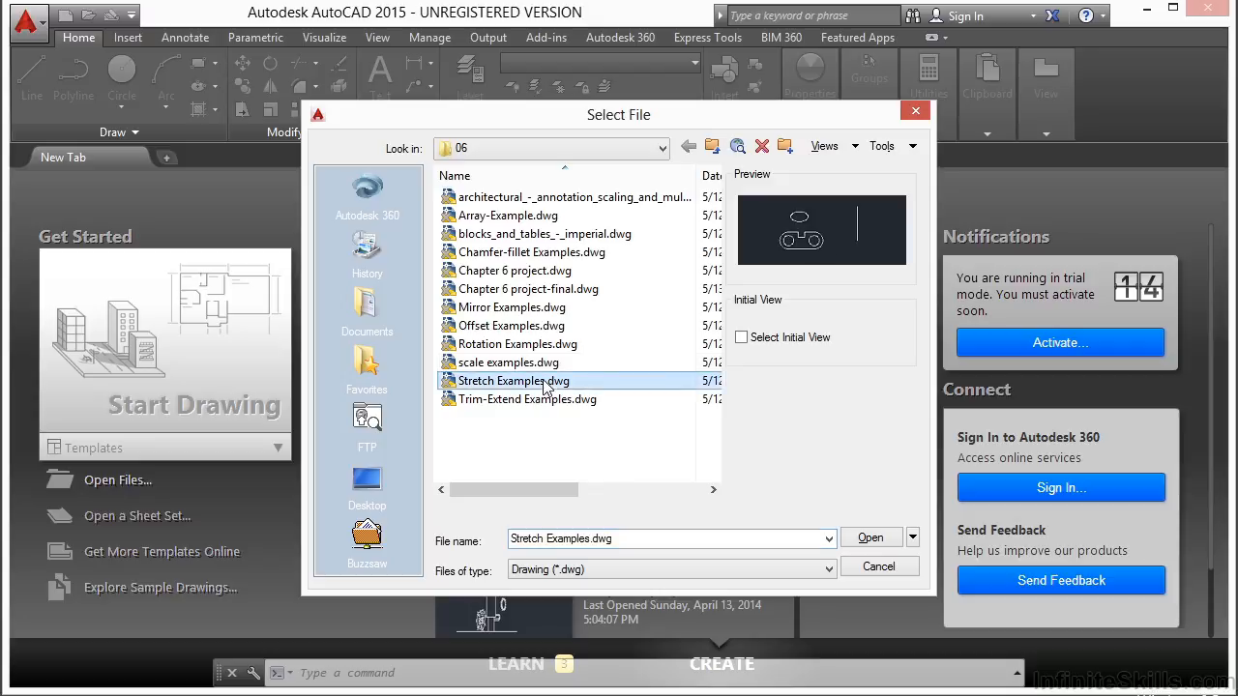
click(872, 538)
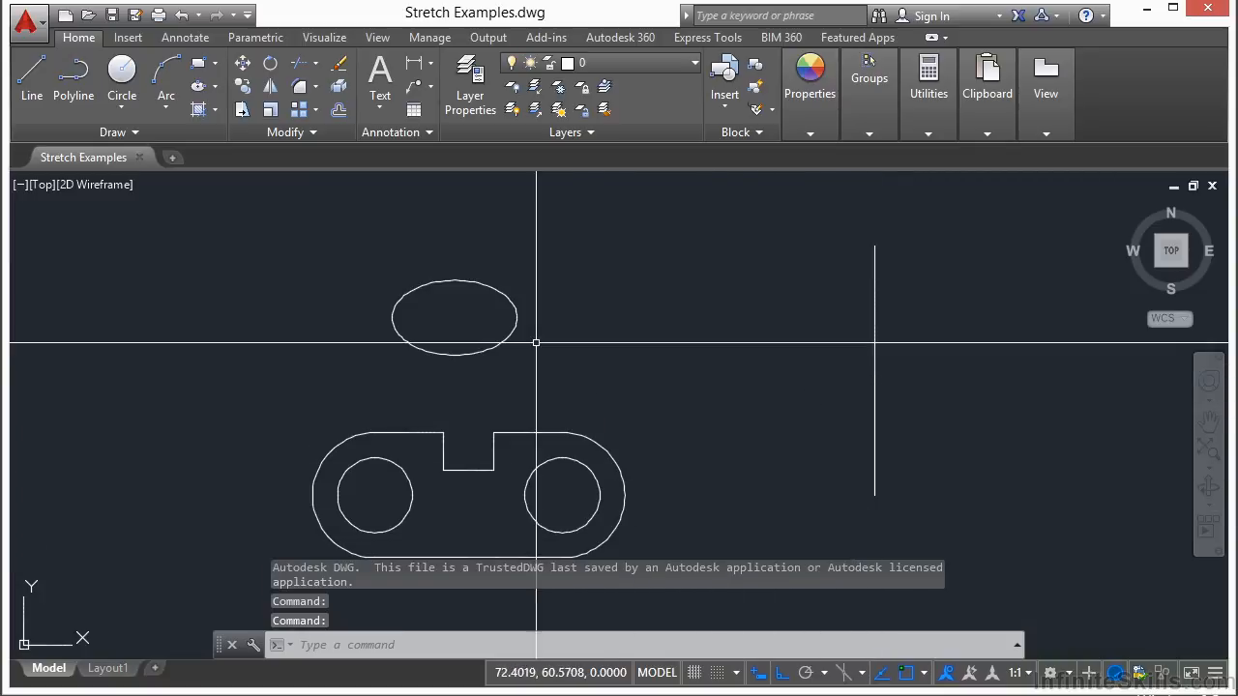
middle_drag(528, 407, 537, 319)
middle_drag(752, 327, 736, 369)
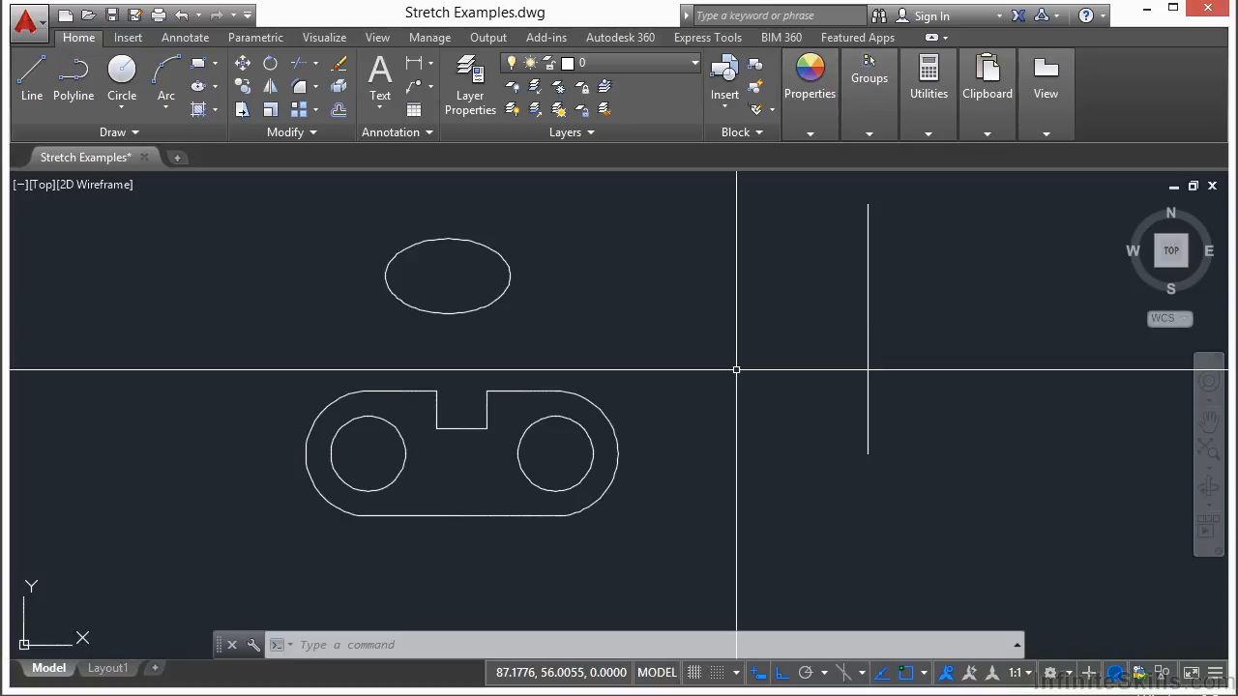
text(h)
key(Escape)
key(Escape)
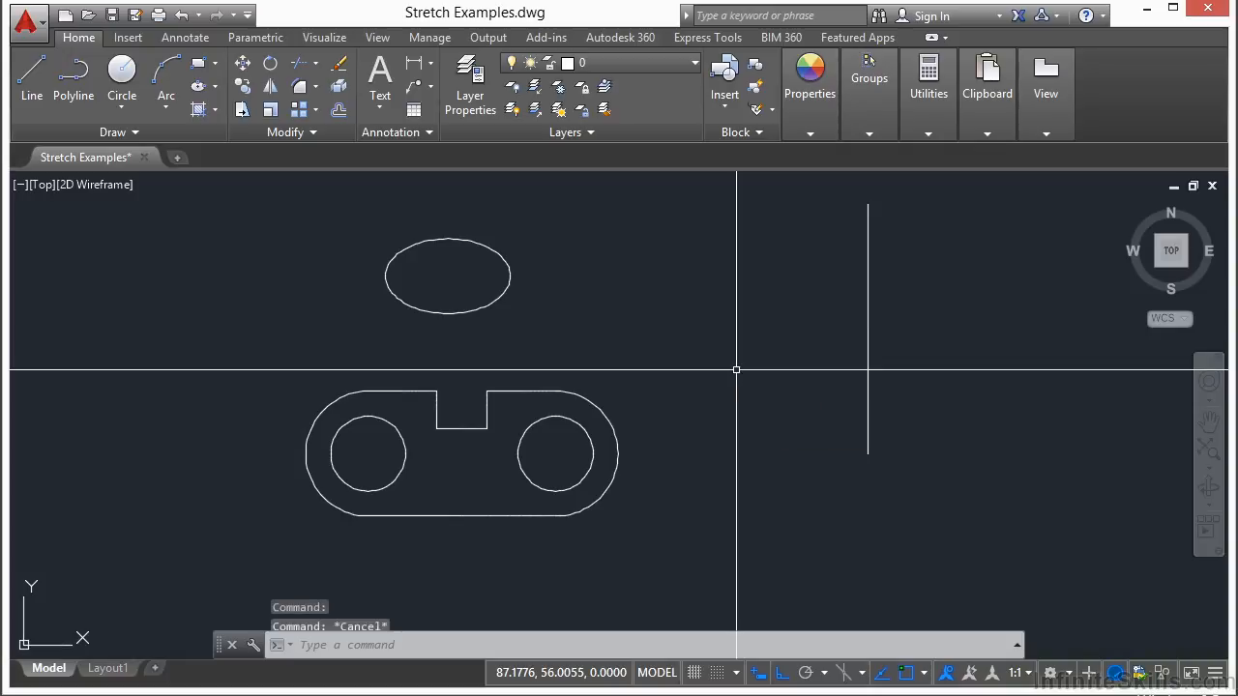
text(s)
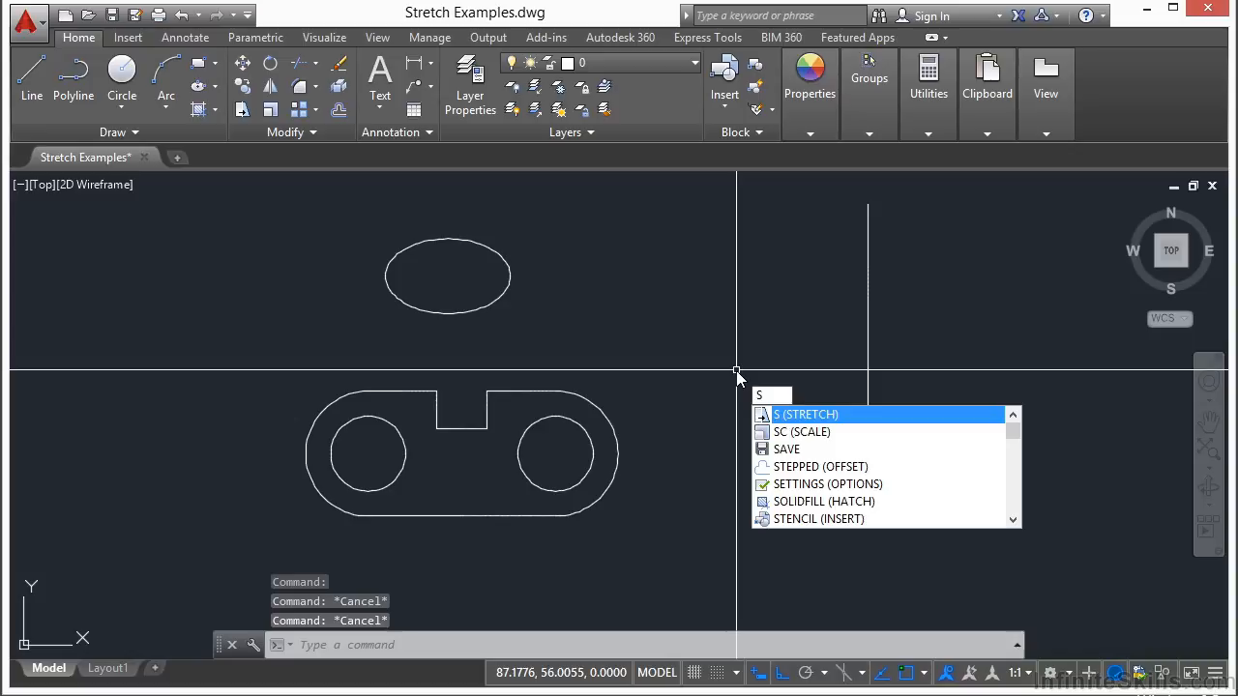
key(Escape)
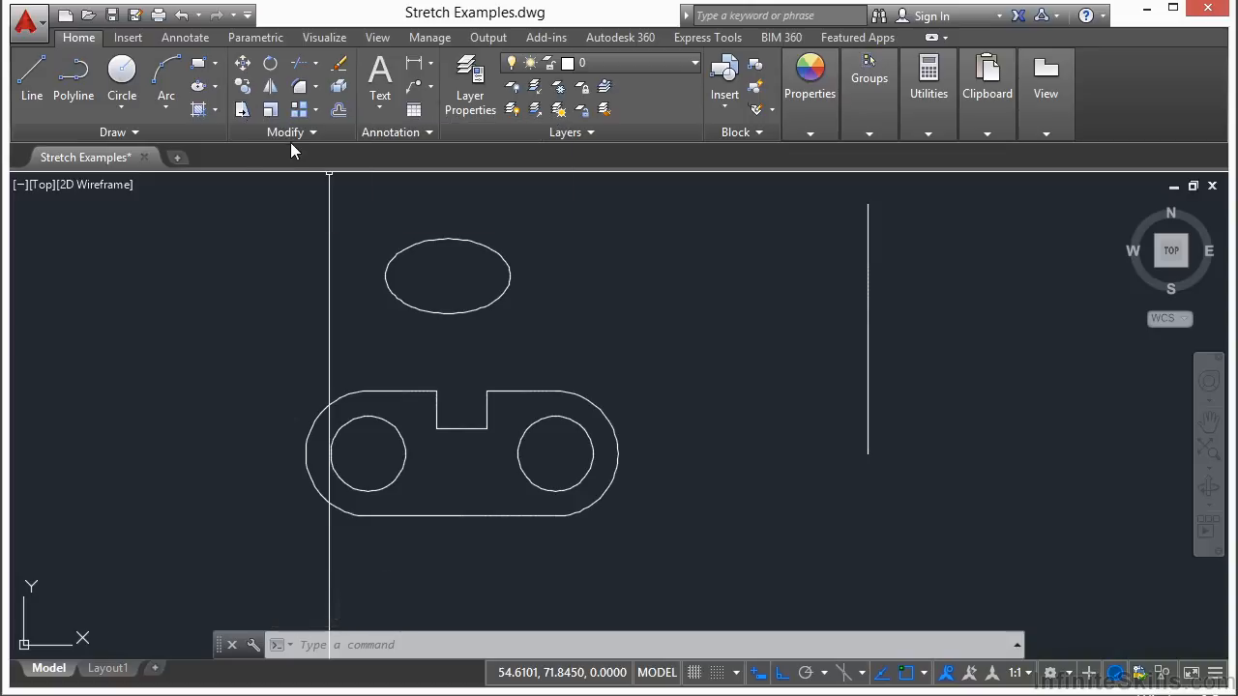
Step: Stretch the lower end of the vertical line straight up to shorten it, capturing only that end with a crossing window
click(242, 112)
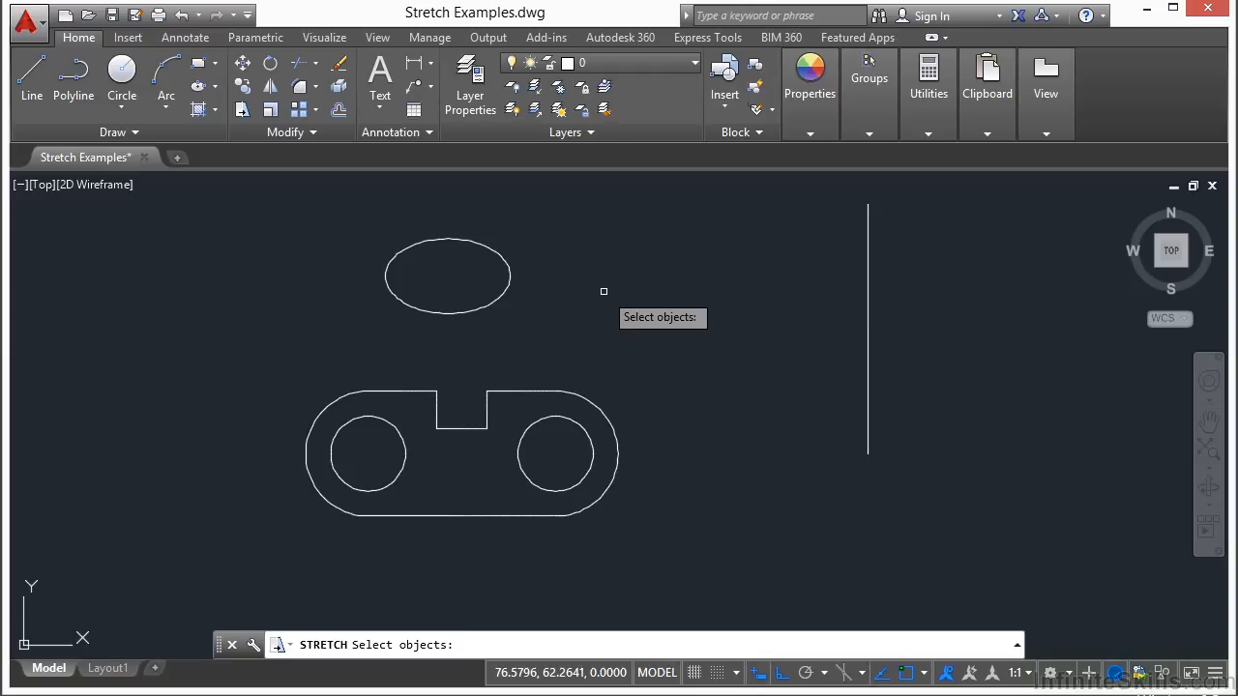
click(912, 413)
click(807, 499)
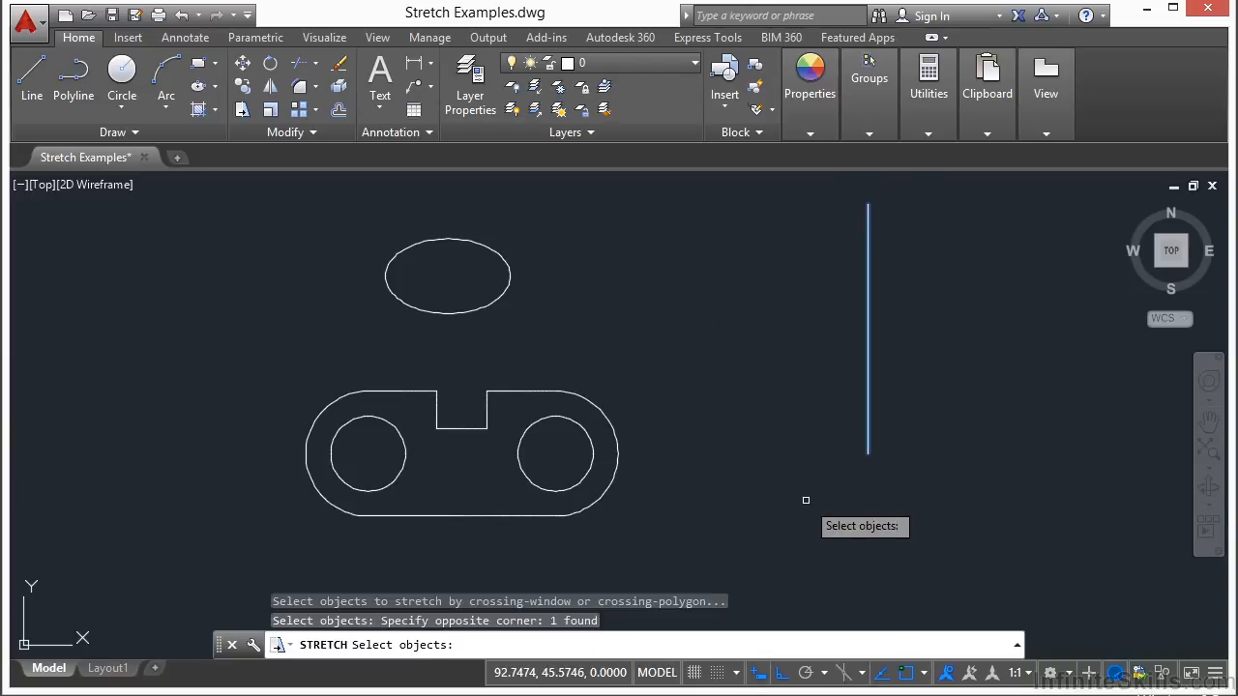
key(Return)
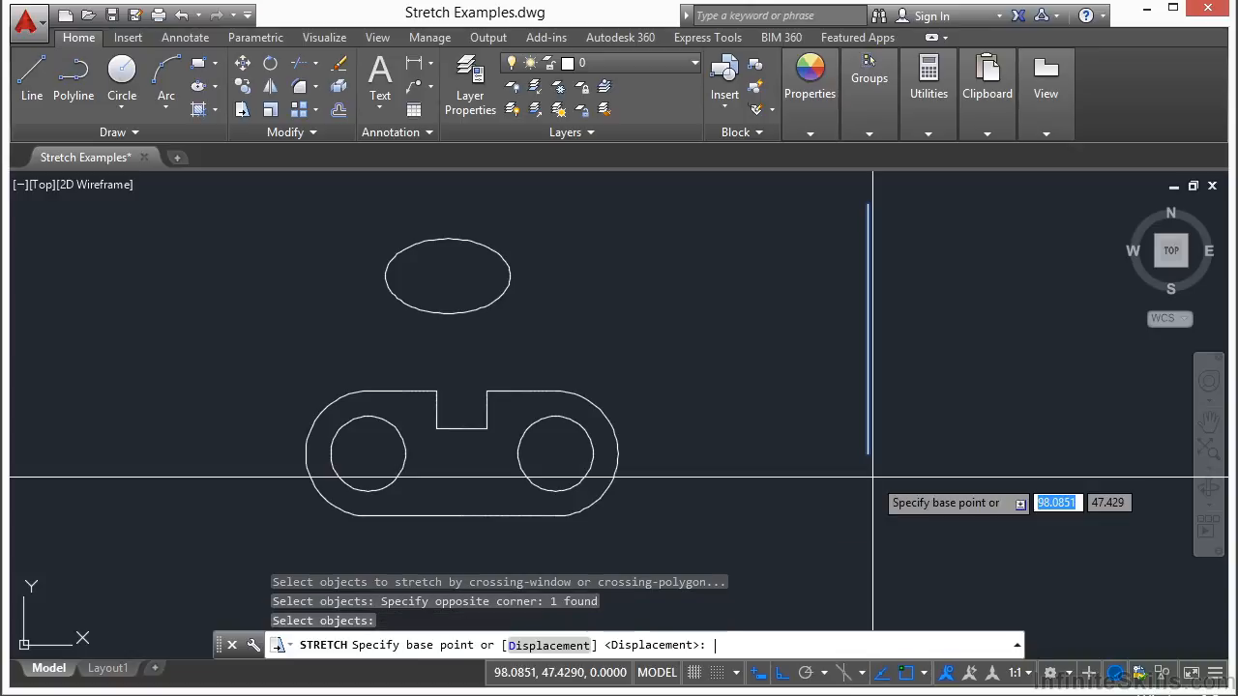
click(957, 420)
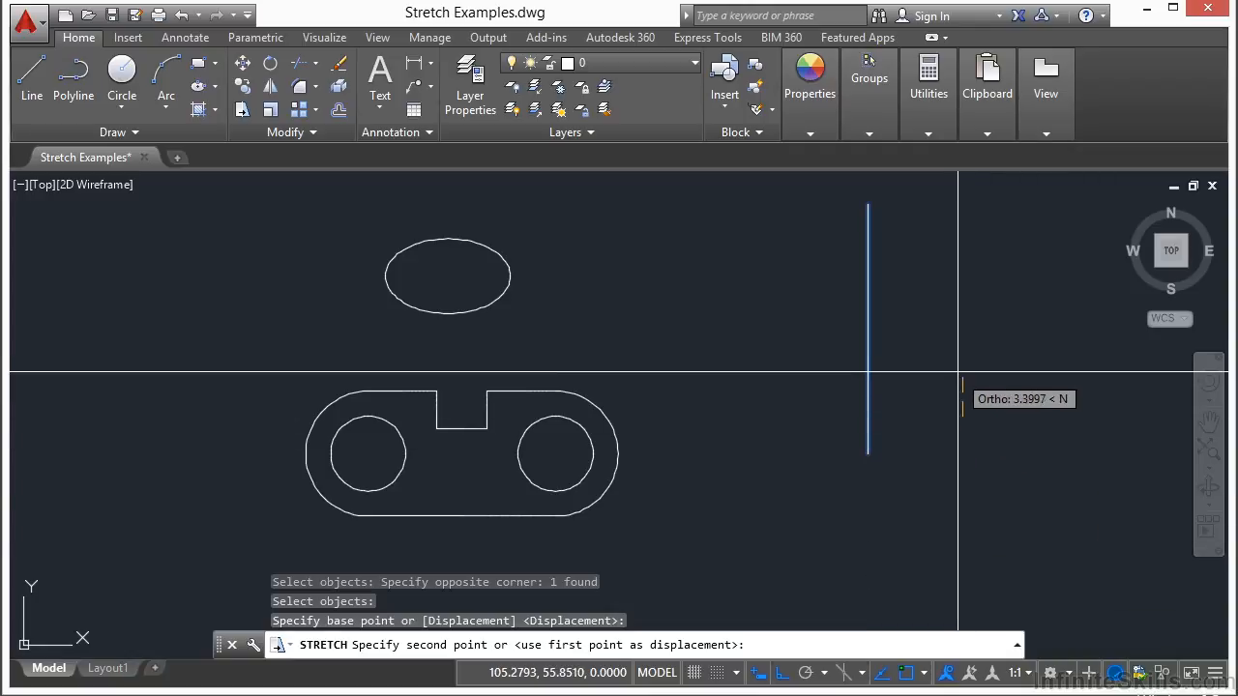
click(963, 315)
Step: Stretch the lower end of the shortened vertical line straight down, past its original length
key(Return)
click(880, 328)
click(853, 317)
key(Return)
click(943, 339)
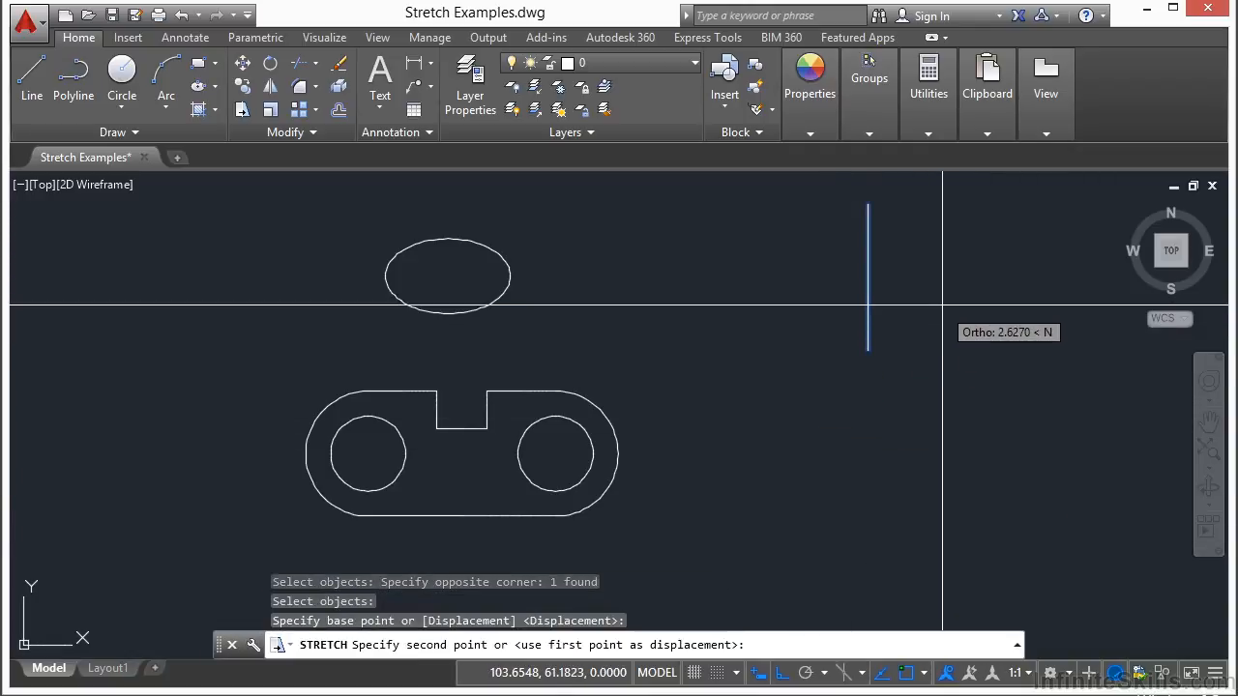
click(973, 494)
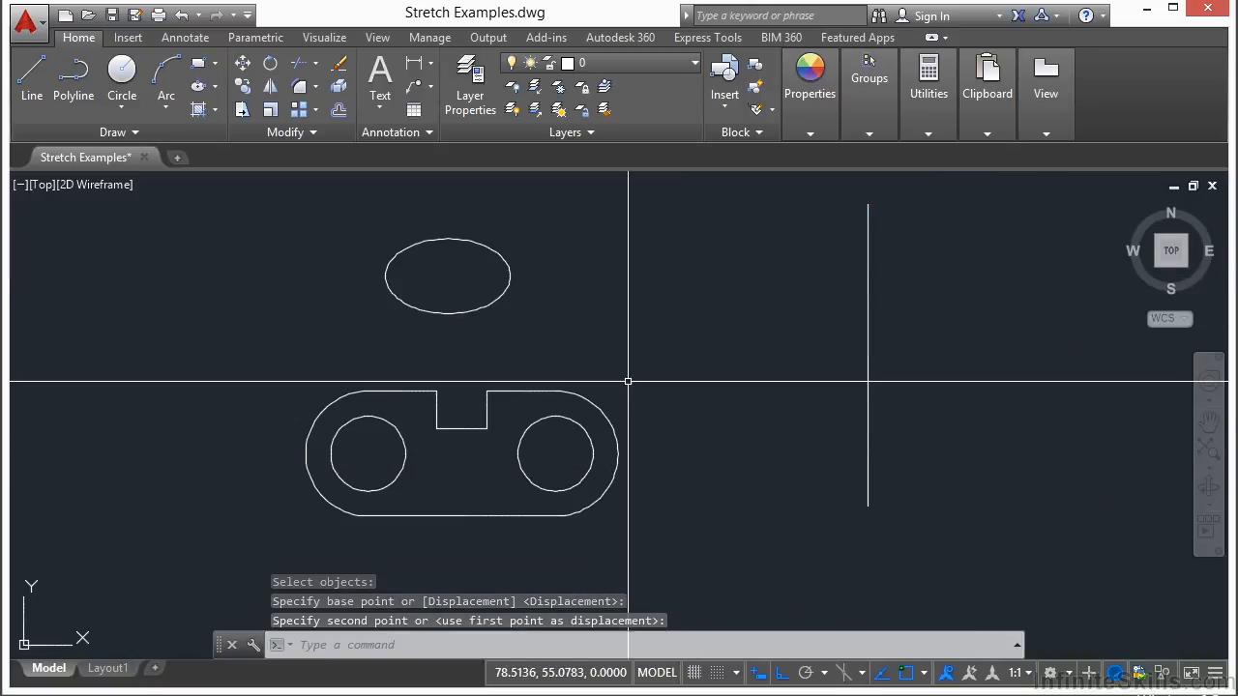
Step: Enclose the entire vertical line in a crossing window and use Stretch to shift it straight down
scroll(624, 356, down, 2)
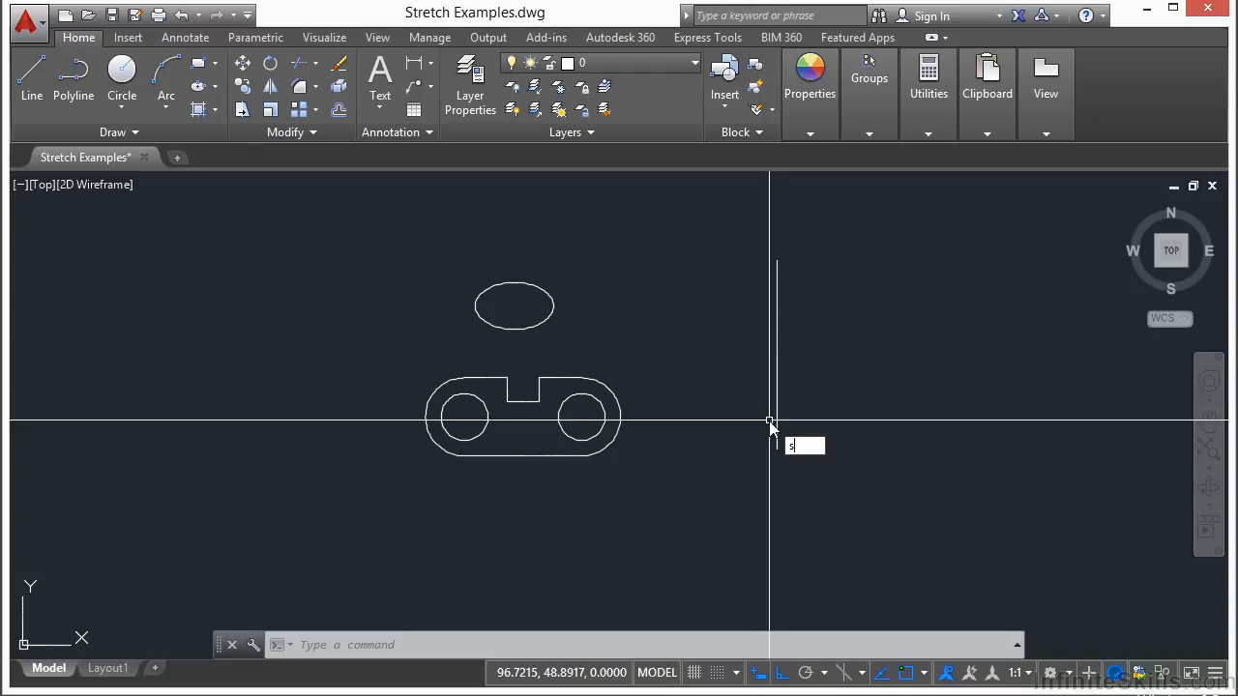
text(s)
key(Return)
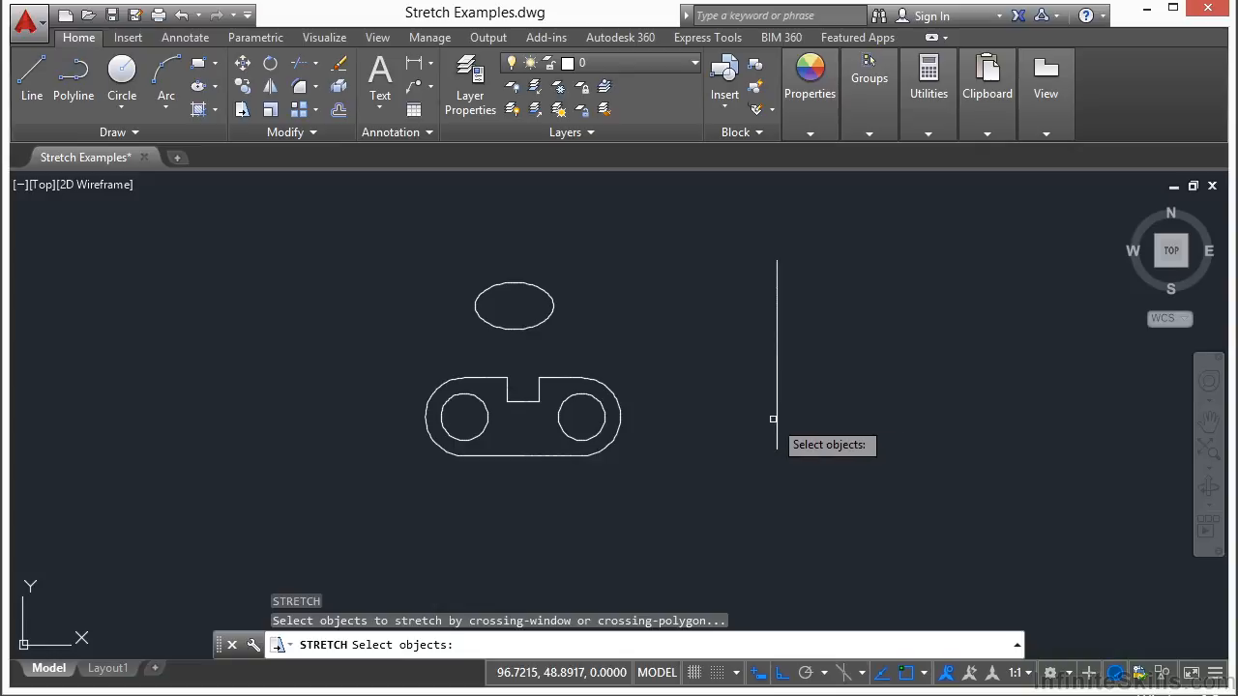
click(883, 222)
click(727, 499)
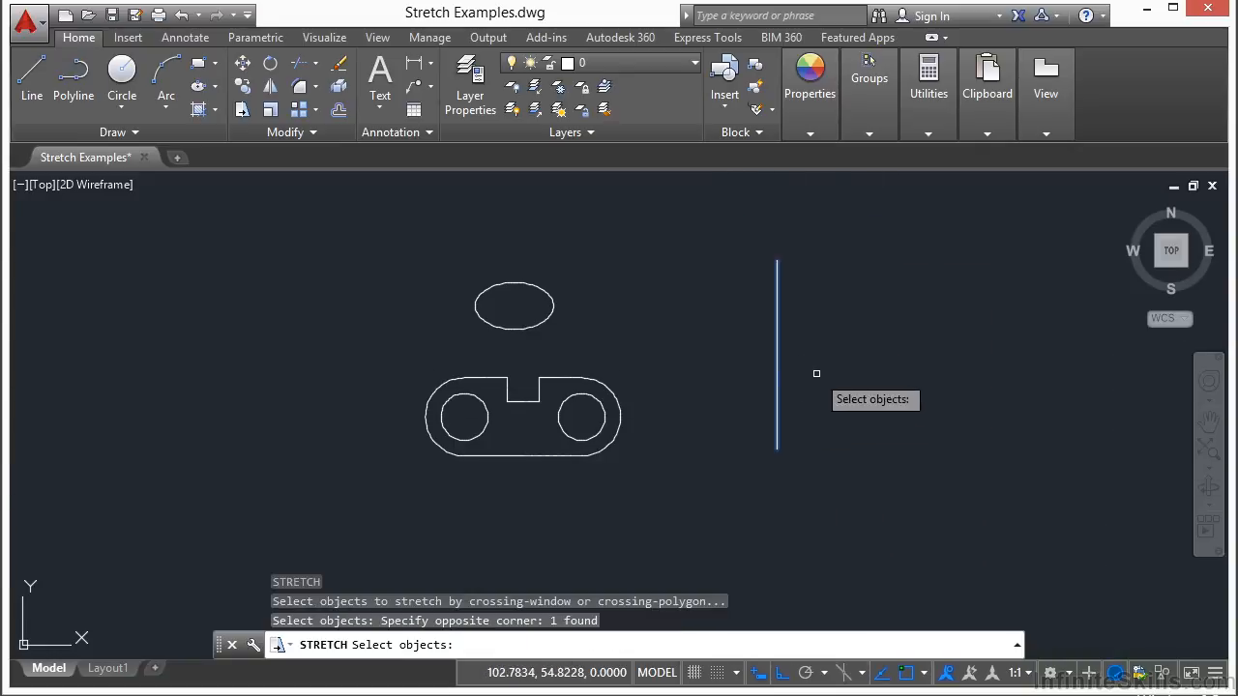
key(Return)
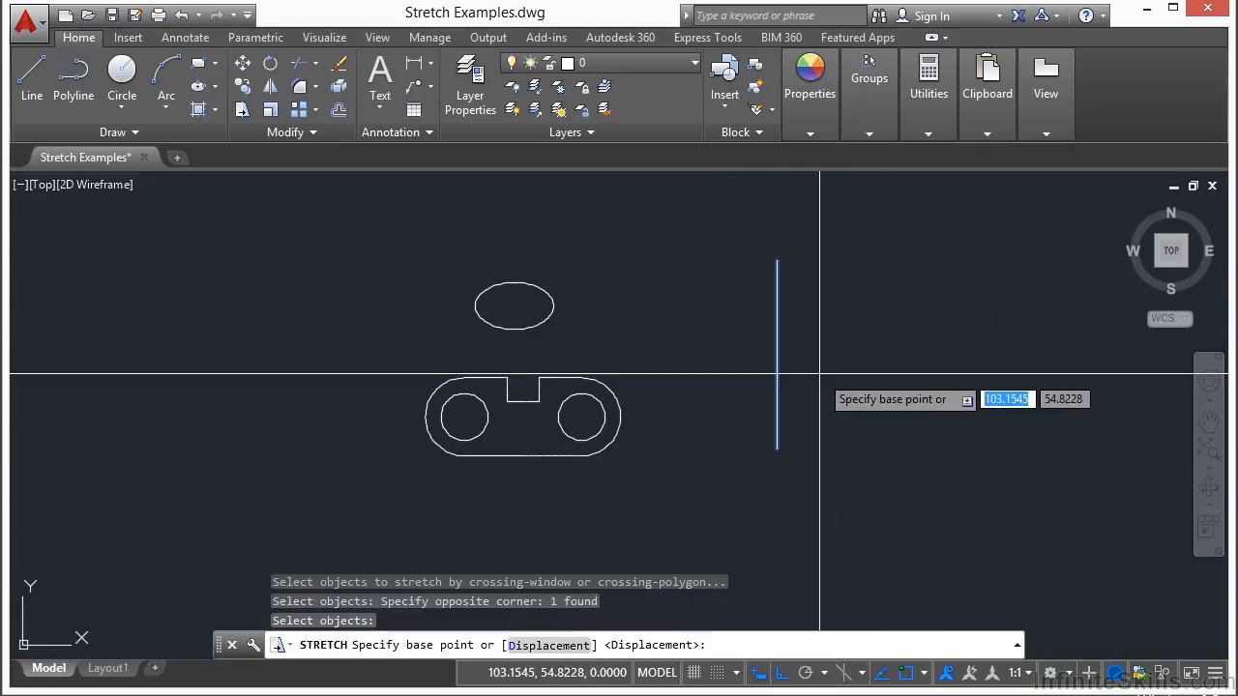
click(913, 233)
click(913, 333)
Step: Use Stretch on the entire vertical line again to shift it horizontally to the right
key(Return)
click(875, 318)
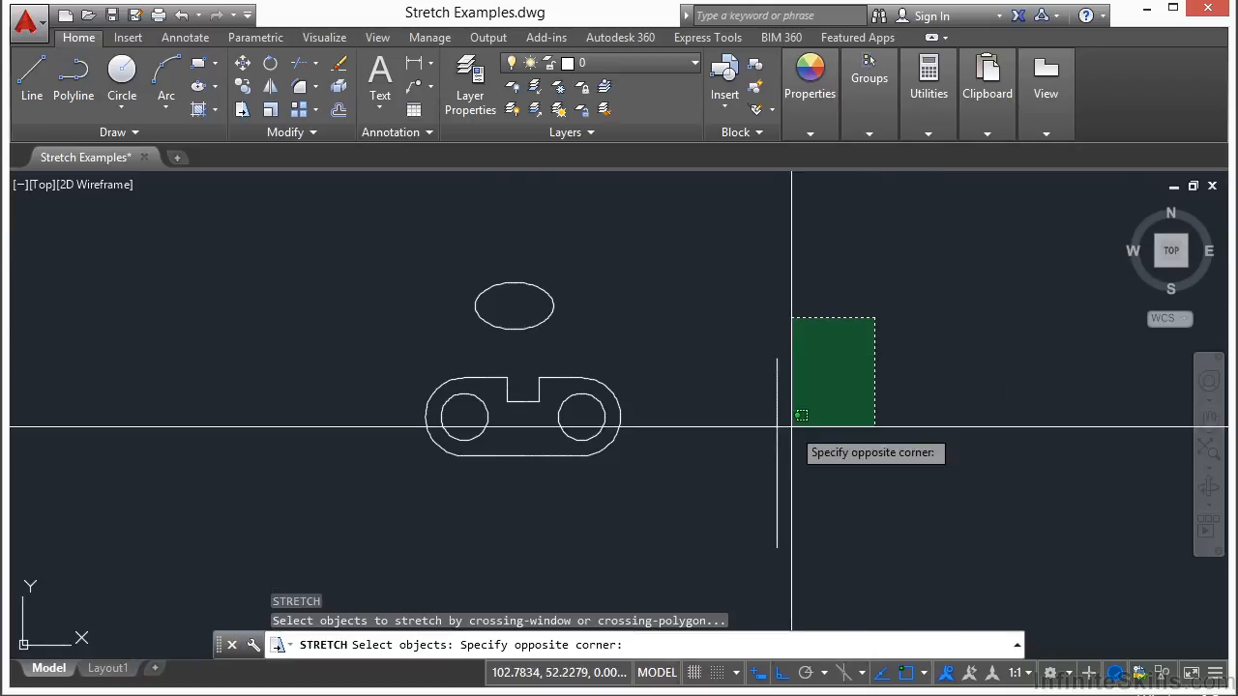
click(734, 585)
key(Return)
click(833, 422)
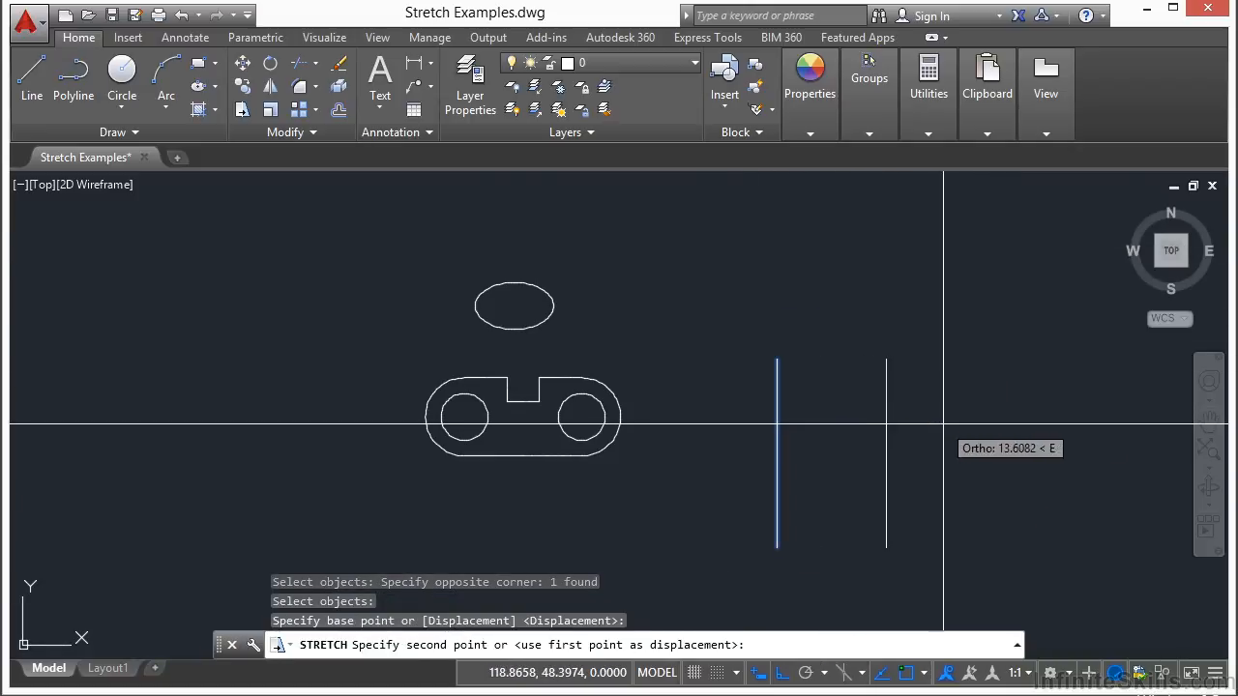
click(954, 422)
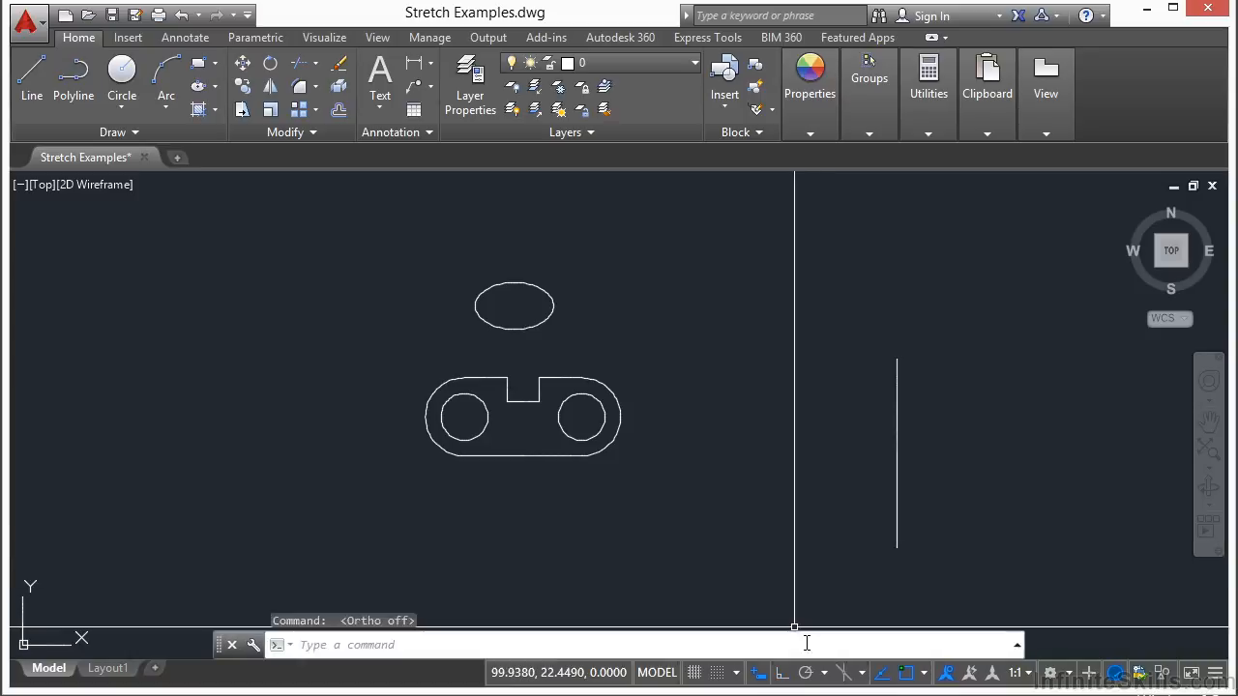
Step: With Ortho off, use Stretch on the entire vertical line to shift it diagonally up and to the left
text(s)
key(Return)
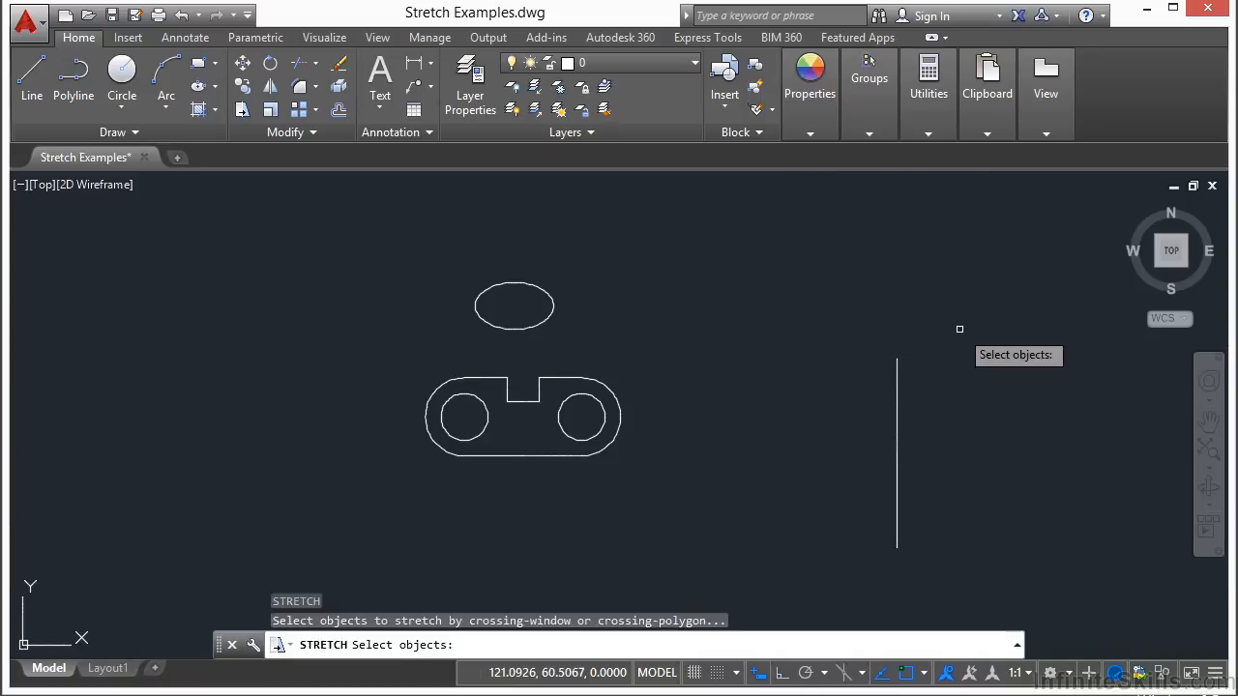
click(959, 321)
click(834, 568)
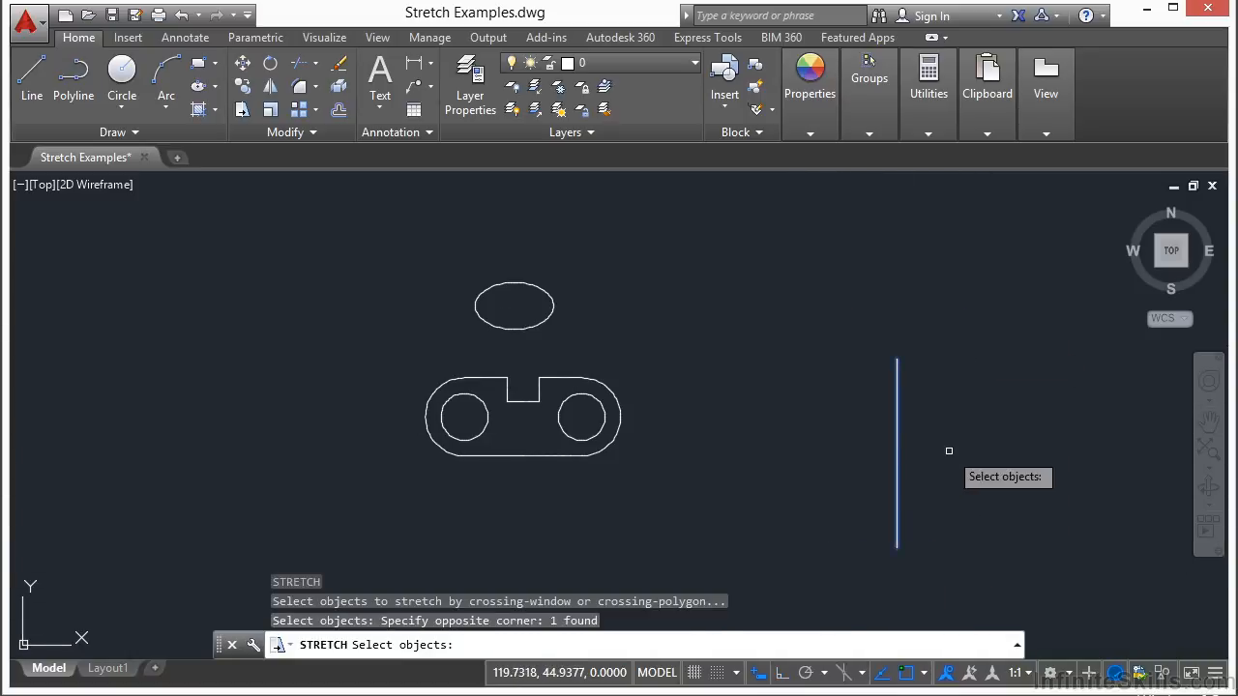
key(Return)
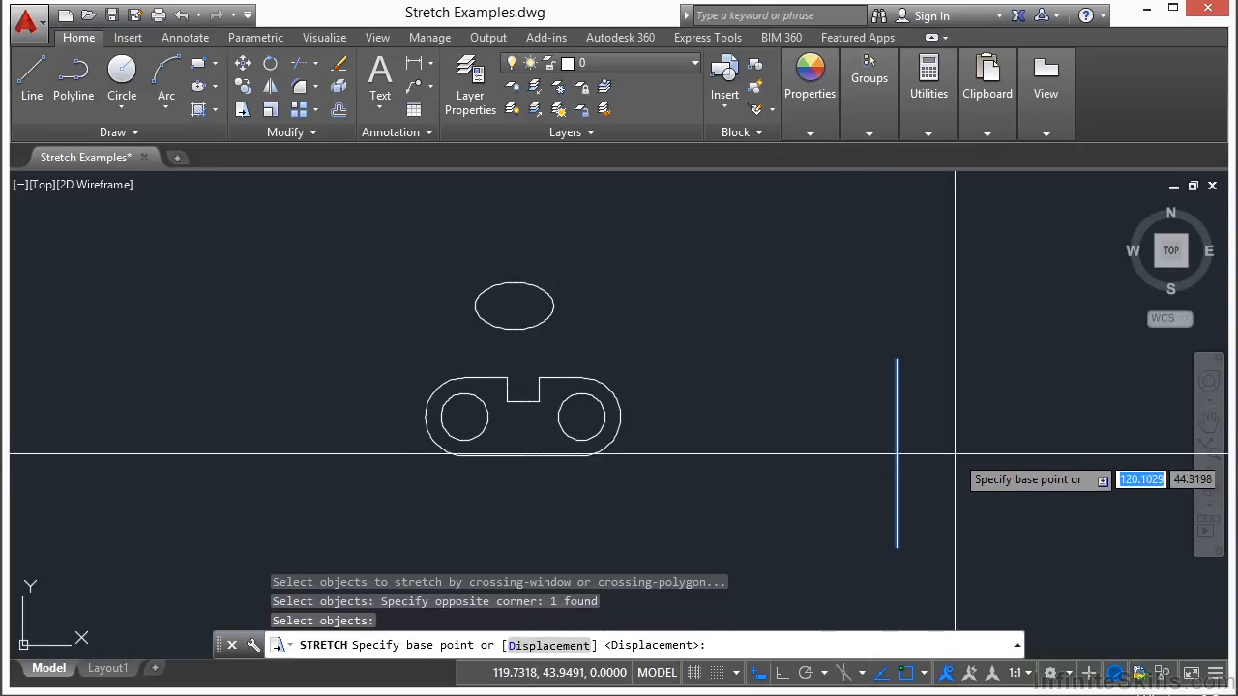
click(1003, 409)
click(973, 295)
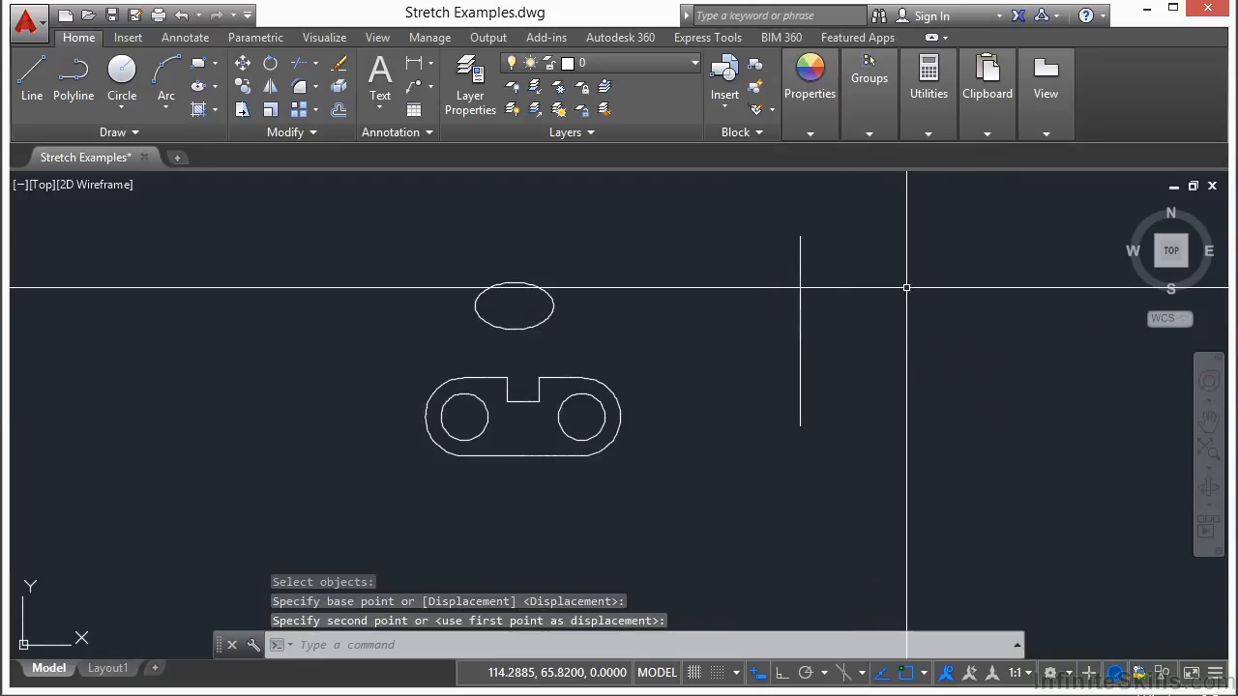
Step: Stretch only the upper end of the vertical line down and to the right so the line becomes slanted
key(Return)
click(825, 217)
click(771, 271)
key(Return)
click(851, 263)
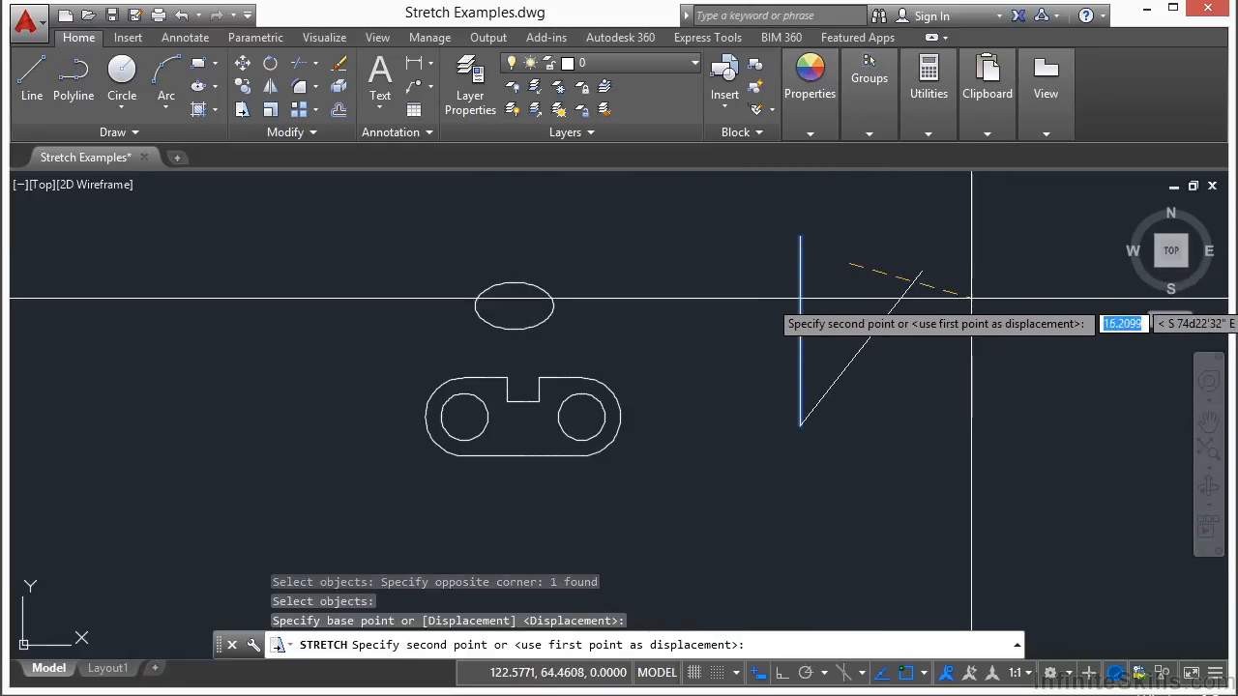
click(1039, 387)
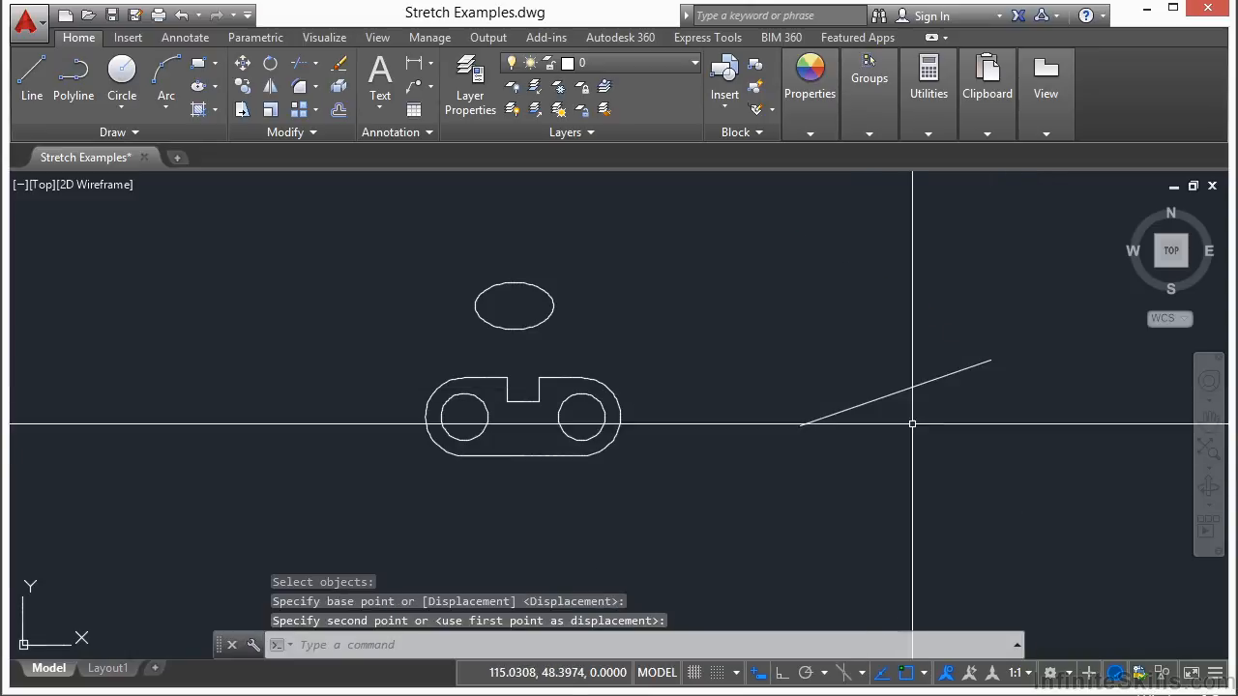
Step: Use Stretch on the whole slanted line to shift it up and to the left
key(Return)
click(741, 415)
click(969, 326)
key(Return)
click(901, 434)
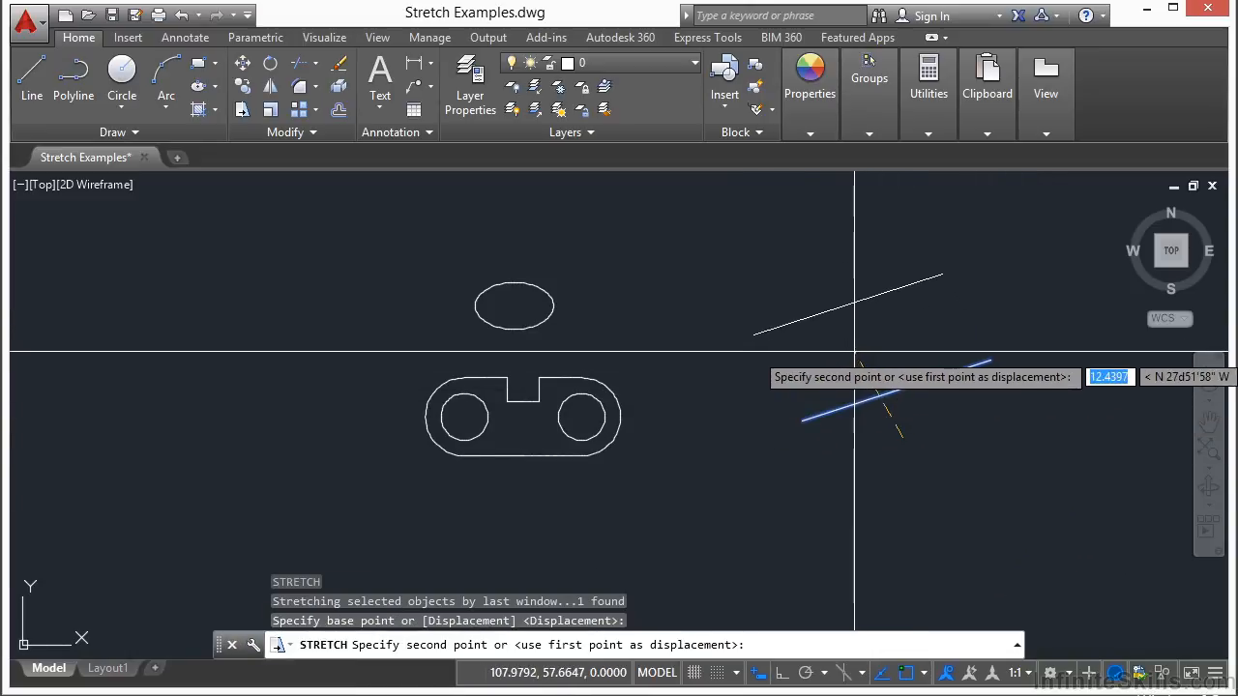
click(854, 351)
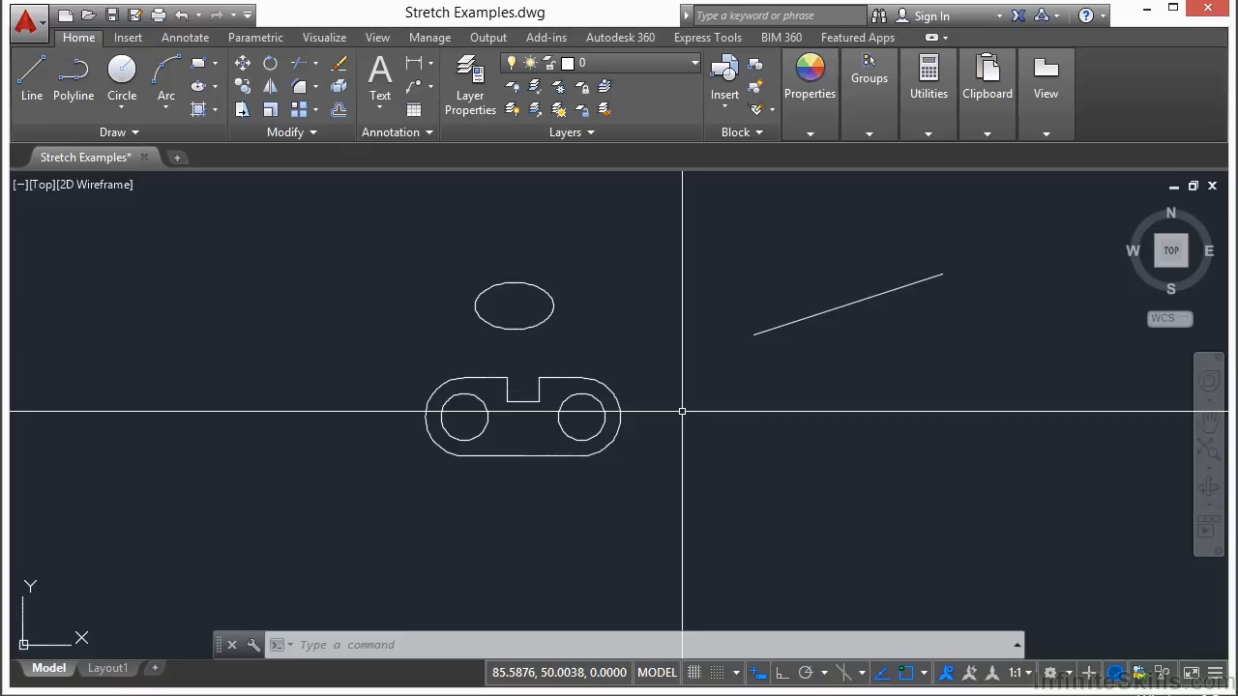
Step: With Ortho on, stretch the right end of the notched plate, including its right circle, horizontally to the right to lengthen the plate
scroll(552, 413, up, 2)
scroll(410, 210, up, 1)
click(242, 109)
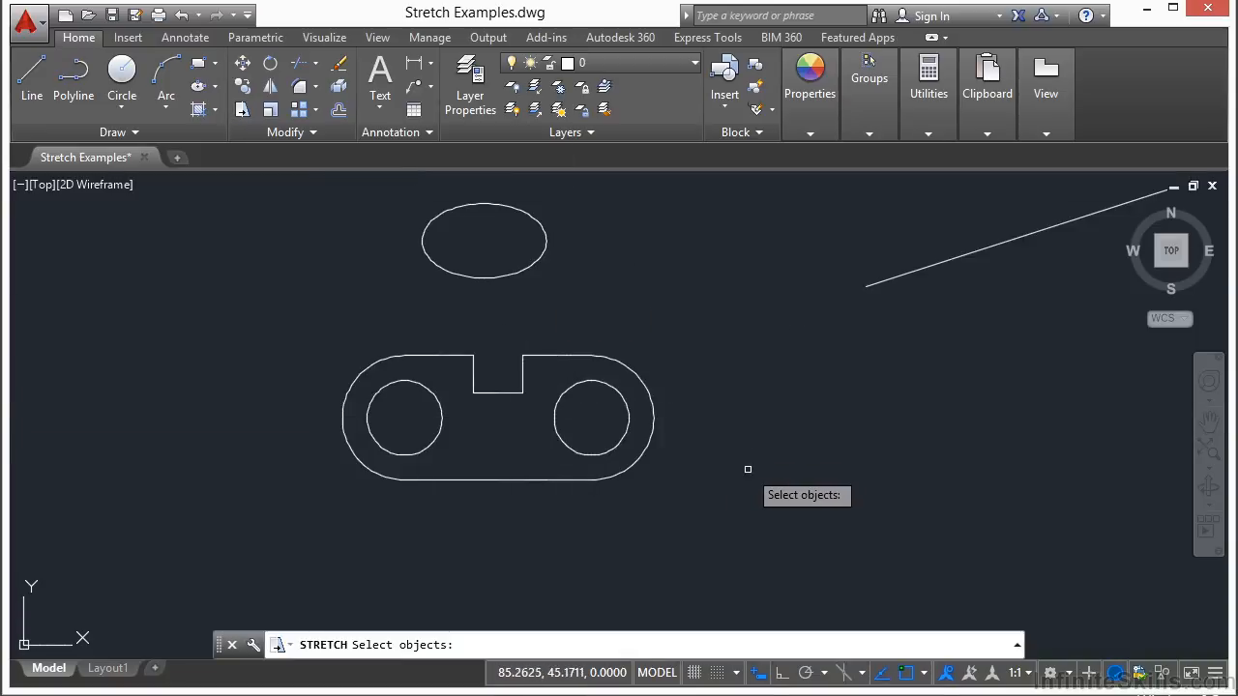
scroll(671, 366, up, 2)
click(788, 230)
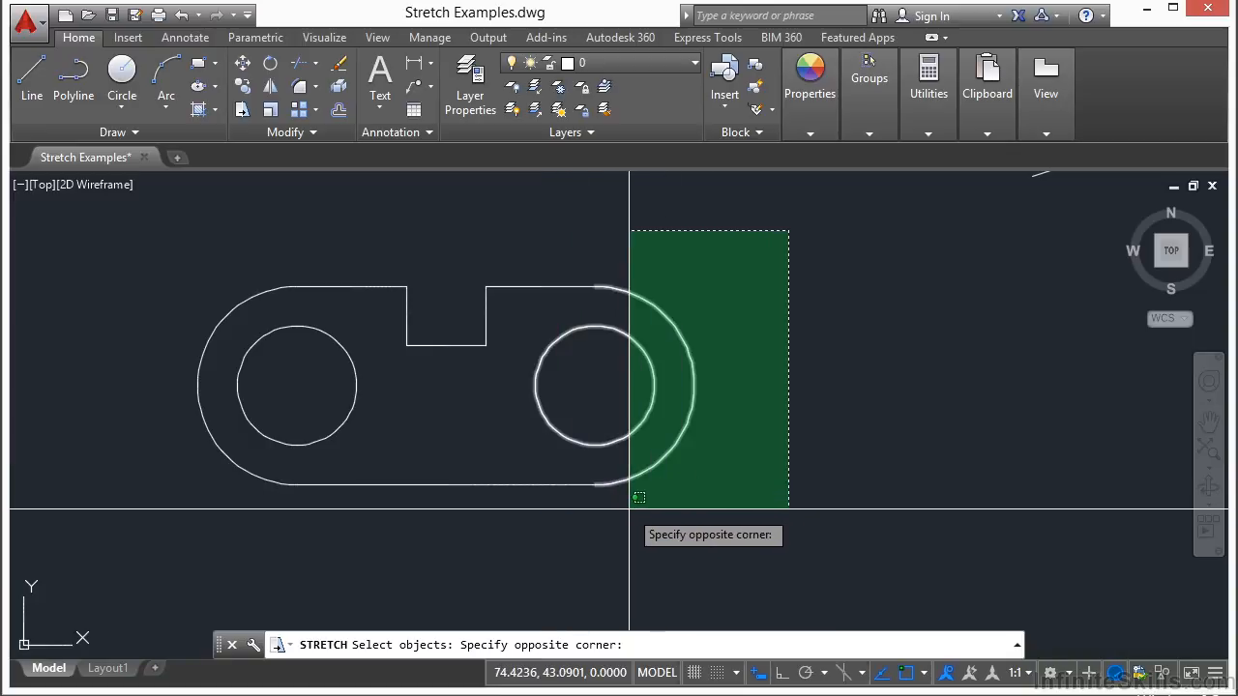
click(583, 501)
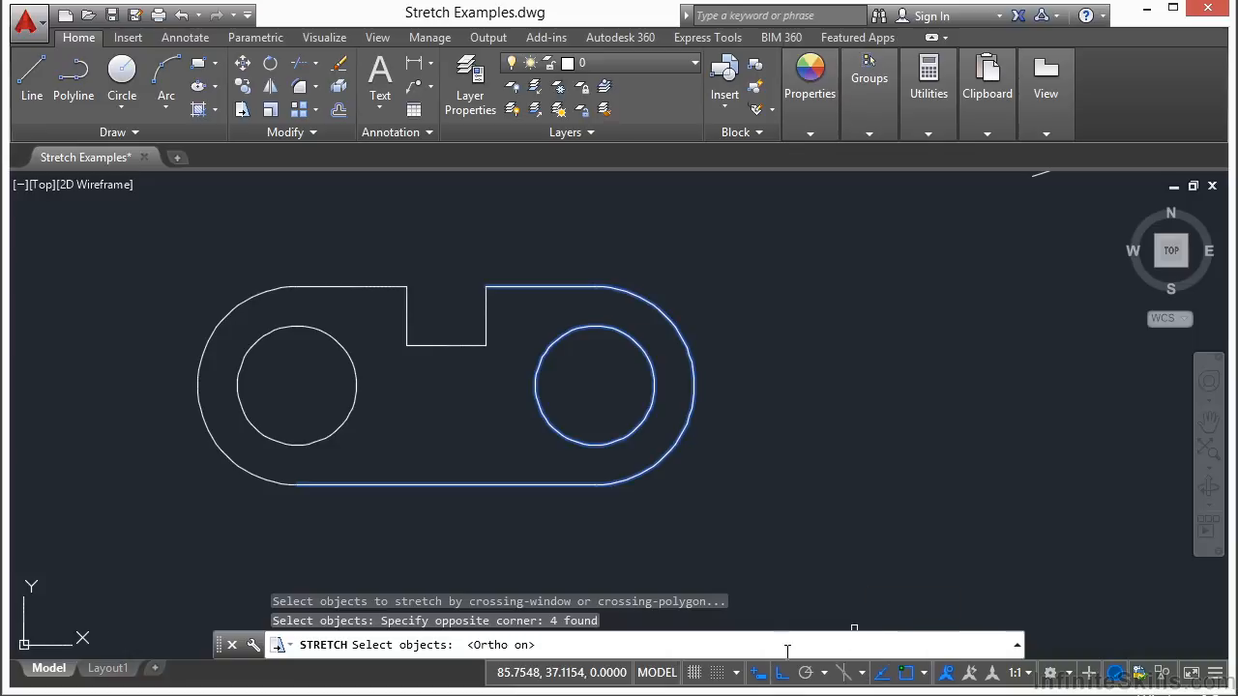
key(Return)
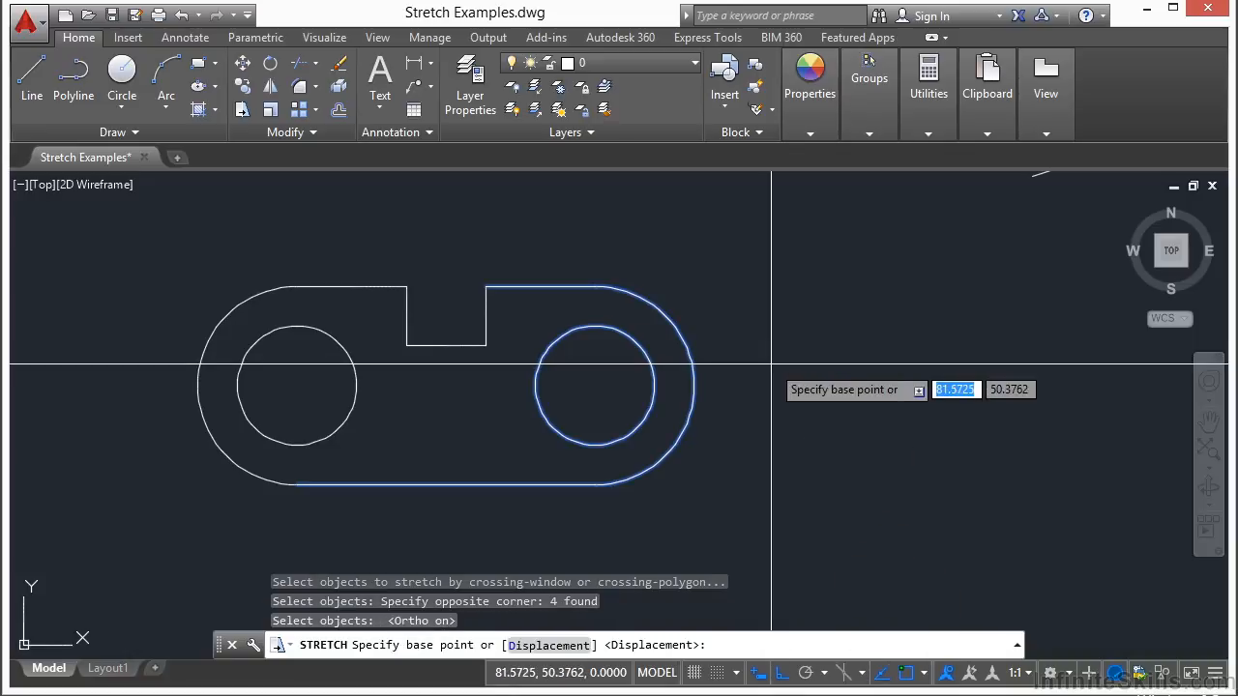
click(761, 514)
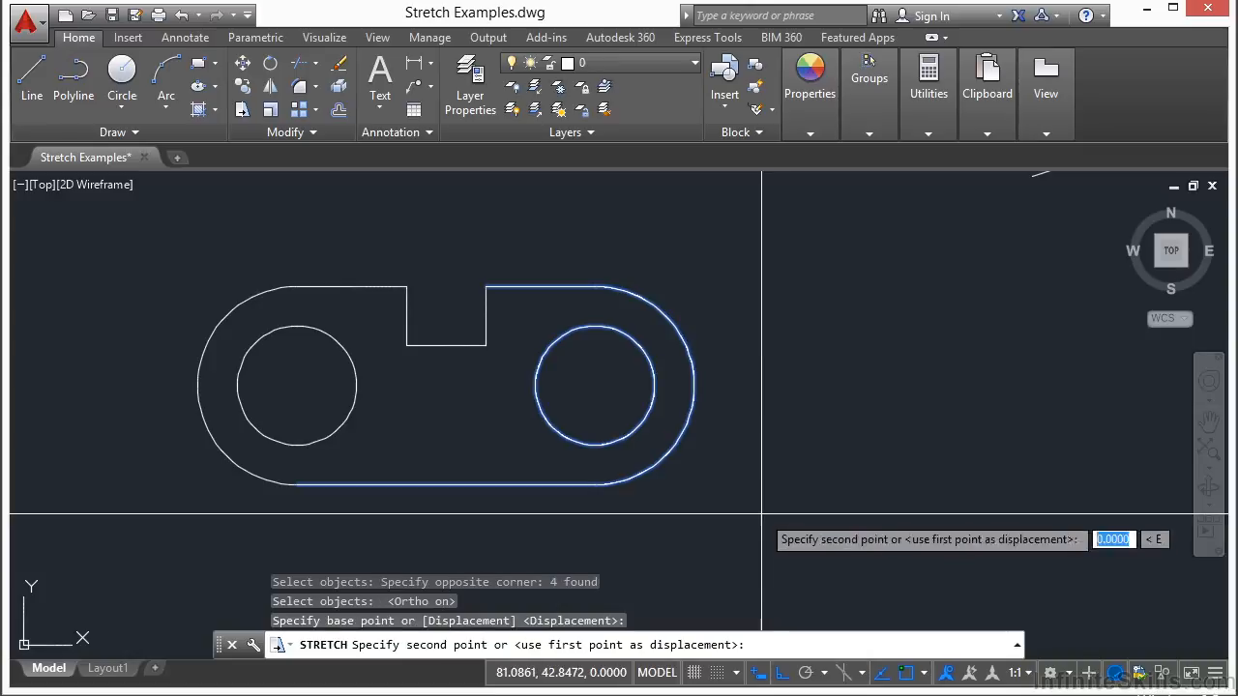
click(947, 503)
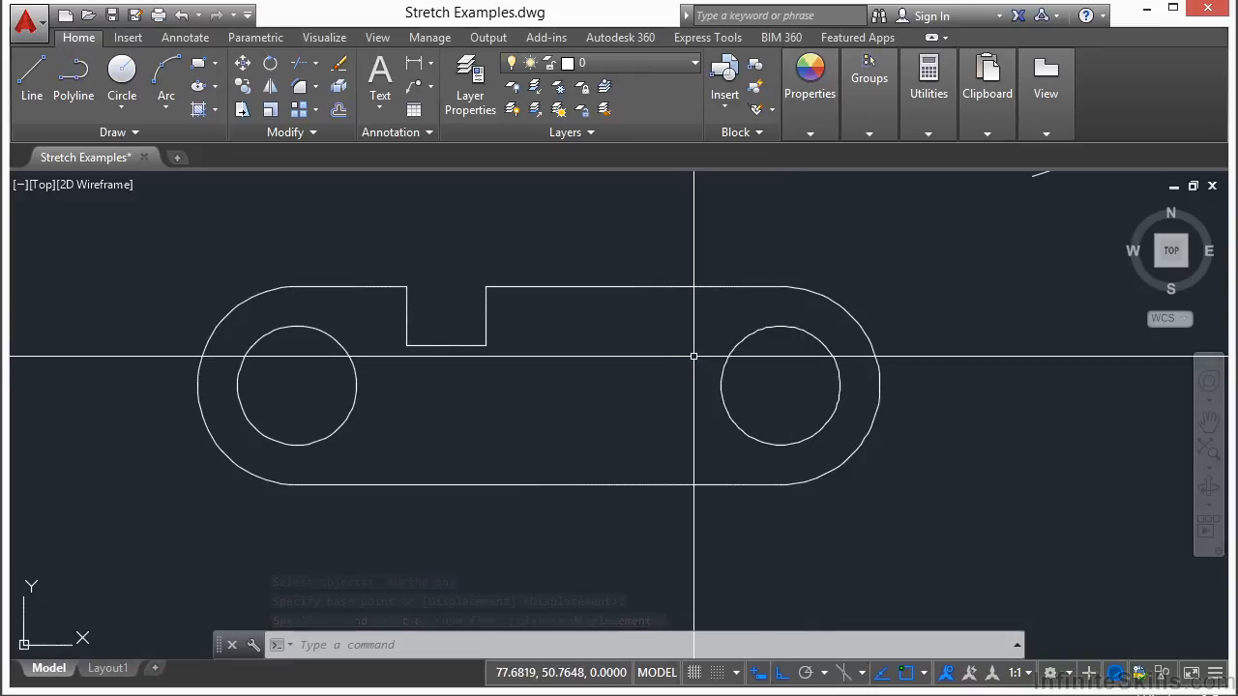
Step: Try stretching the plate's right end with its circle horizontally left past the plate's left end, and undo that stretch
middle_drag(693, 357, 591, 313)
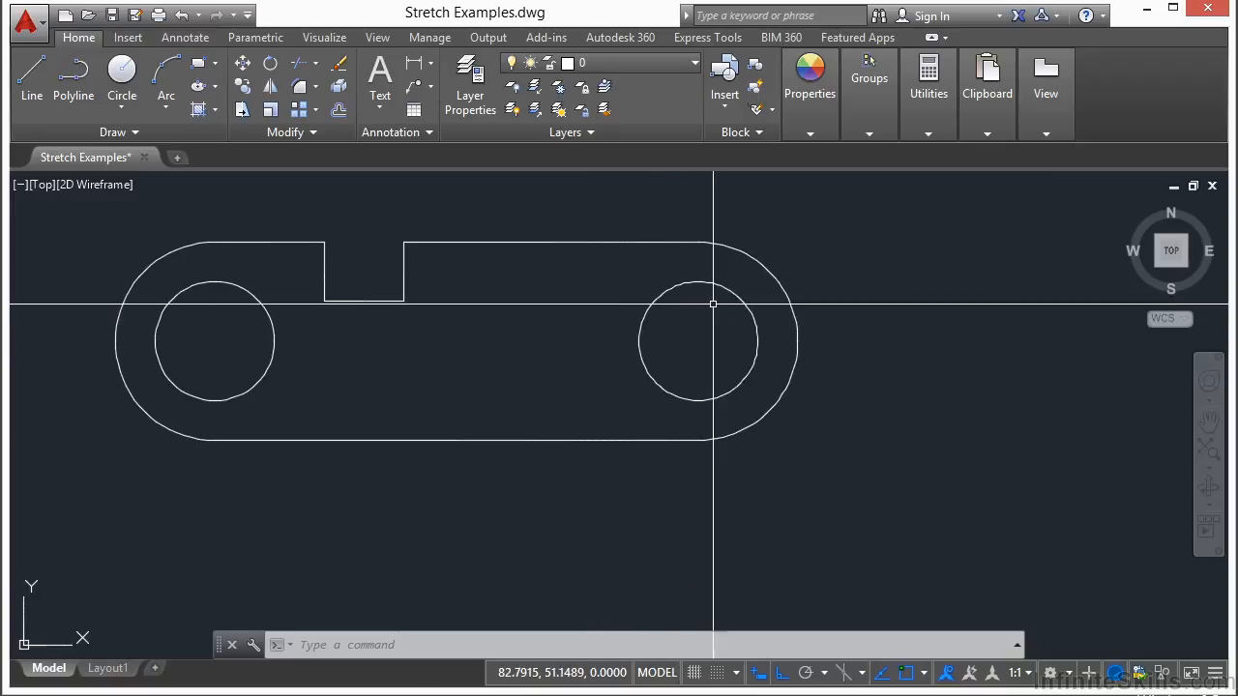
text(s)
key(Return)
click(875, 203)
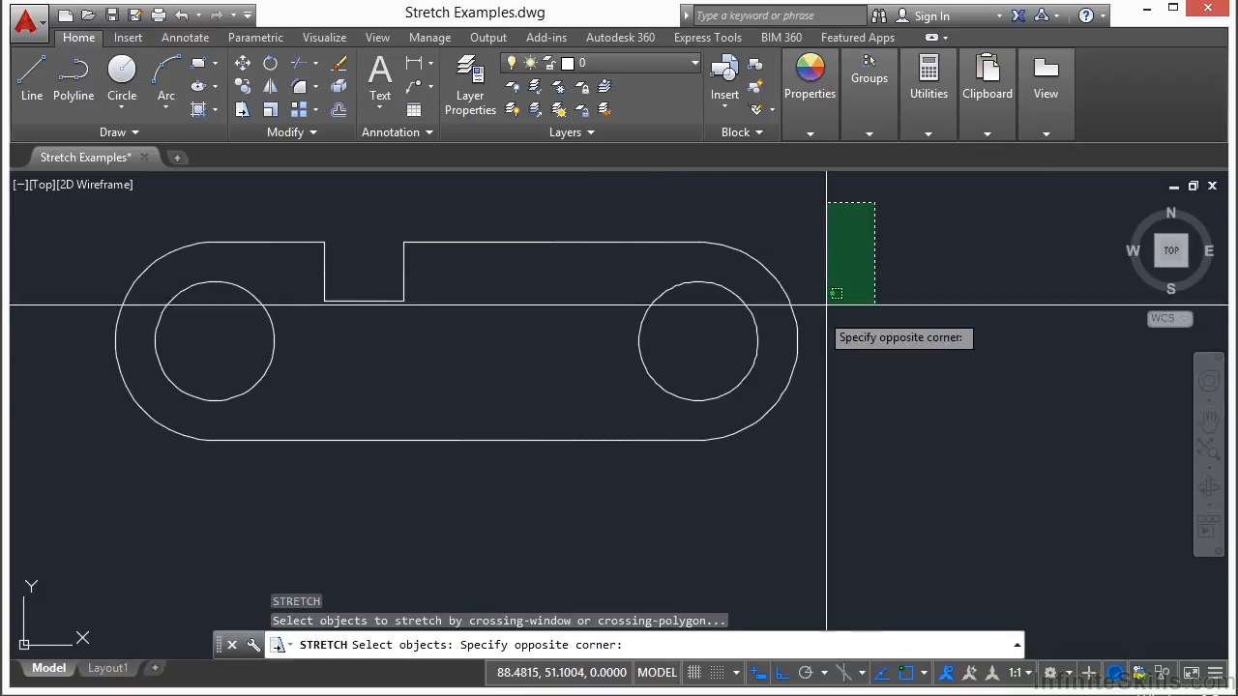
click(628, 490)
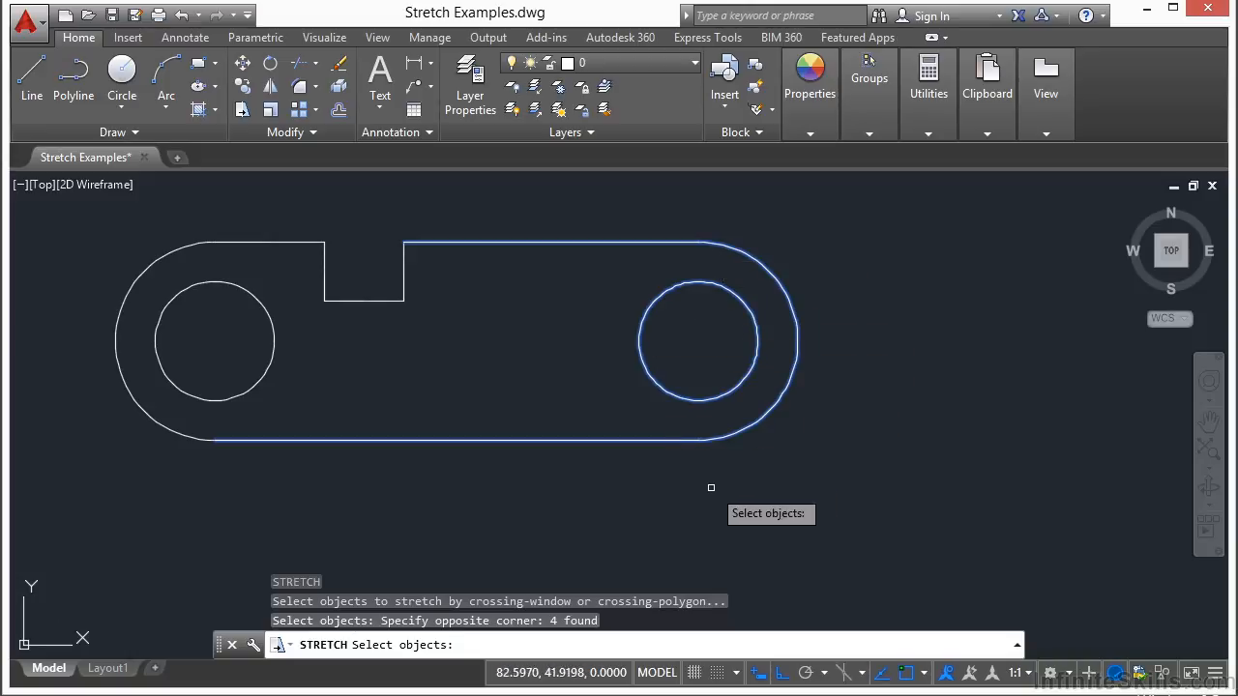
key(Return)
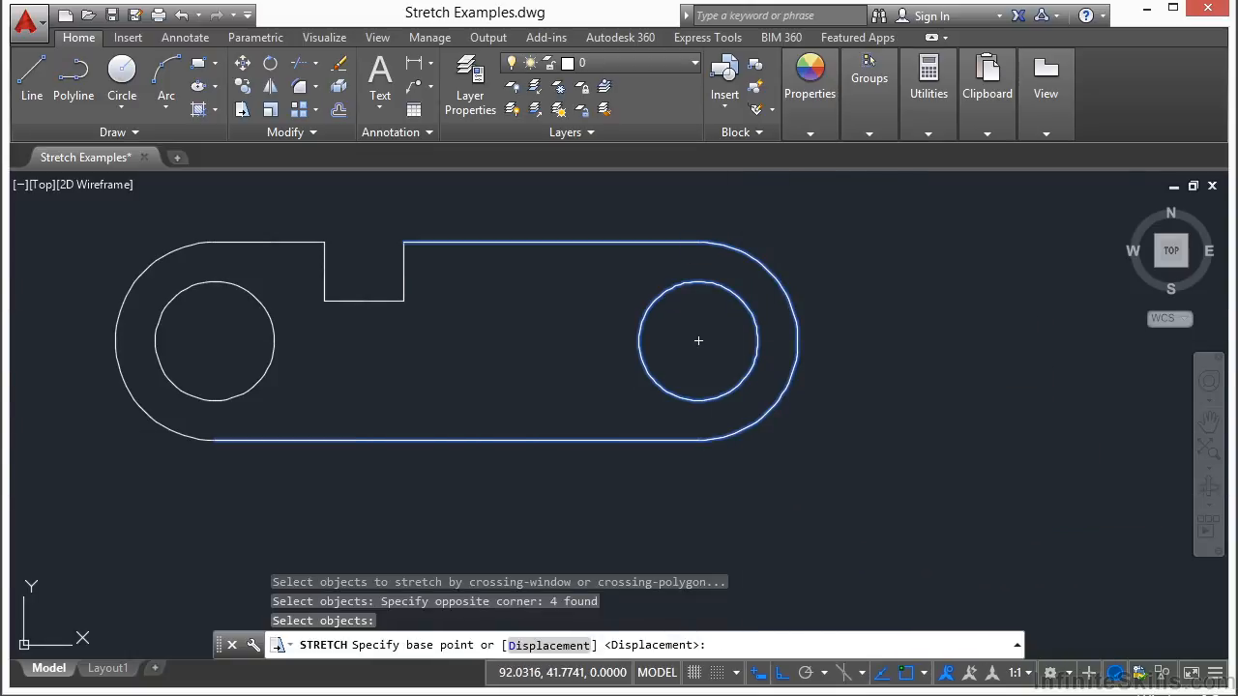
click(897, 491)
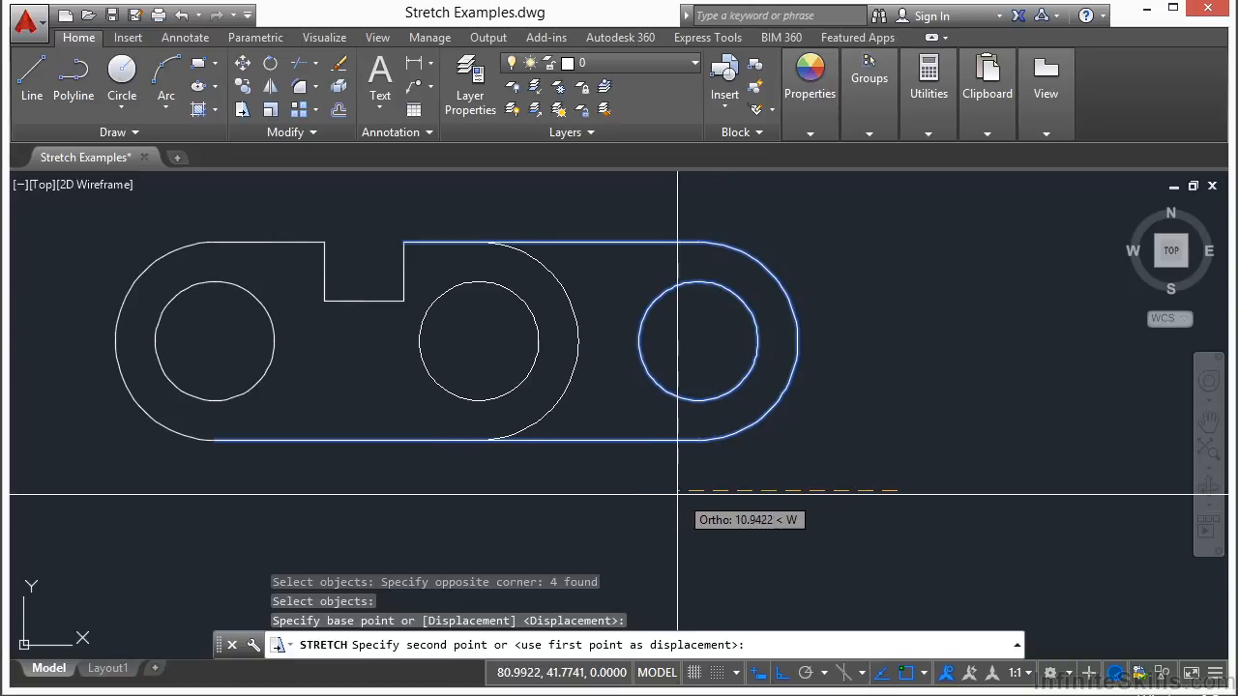
middle_drag(503, 465, 1000, 474)
click(464, 422)
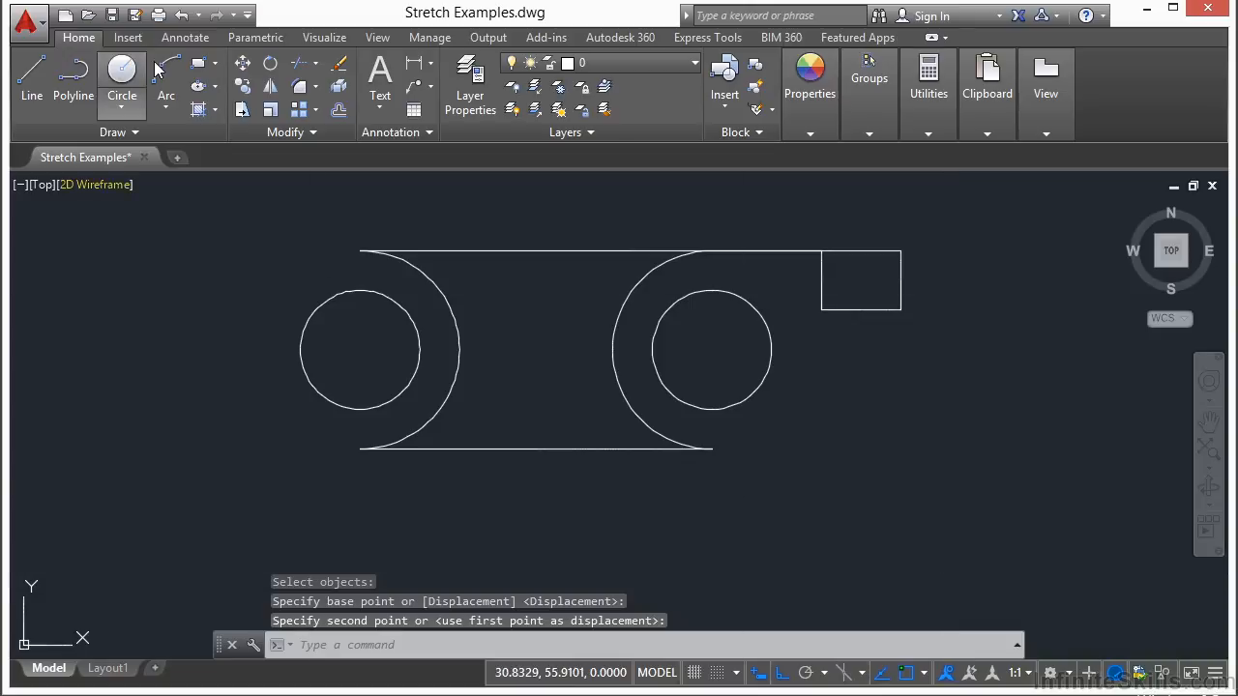
click(181, 15)
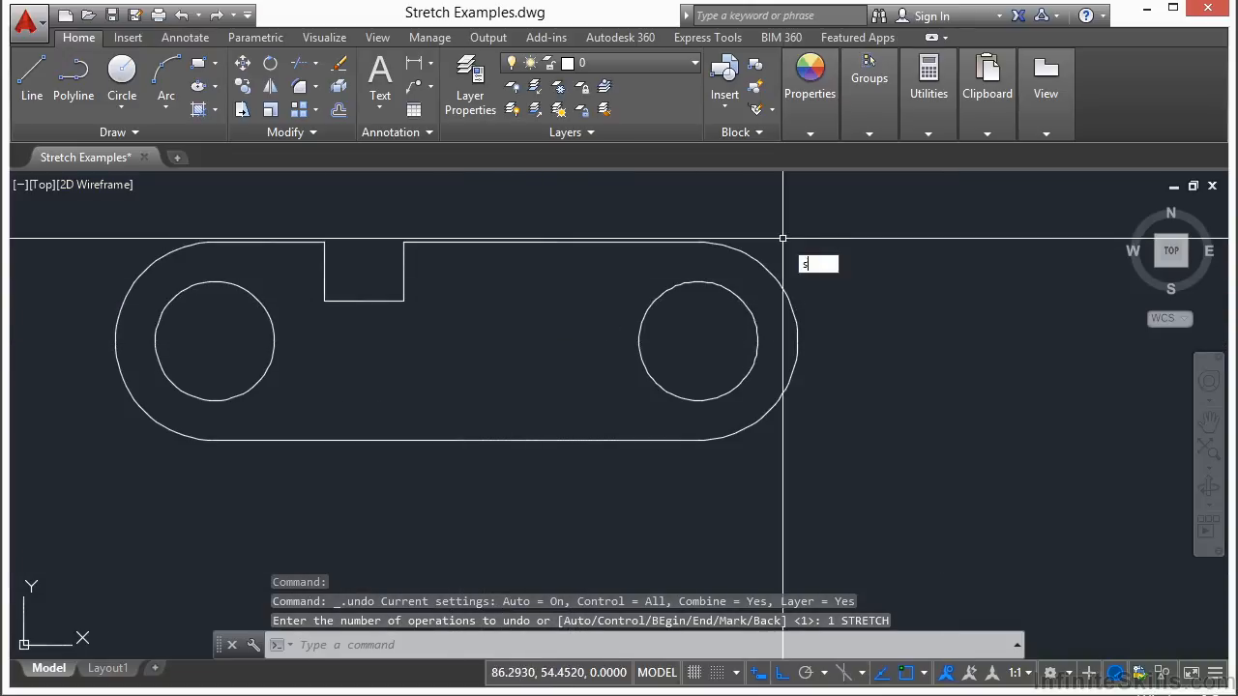
Step: Stretch the plate's right end horizontally to the right, excluding the right circle from the selection
text(s)
key(Return)
click(876, 203)
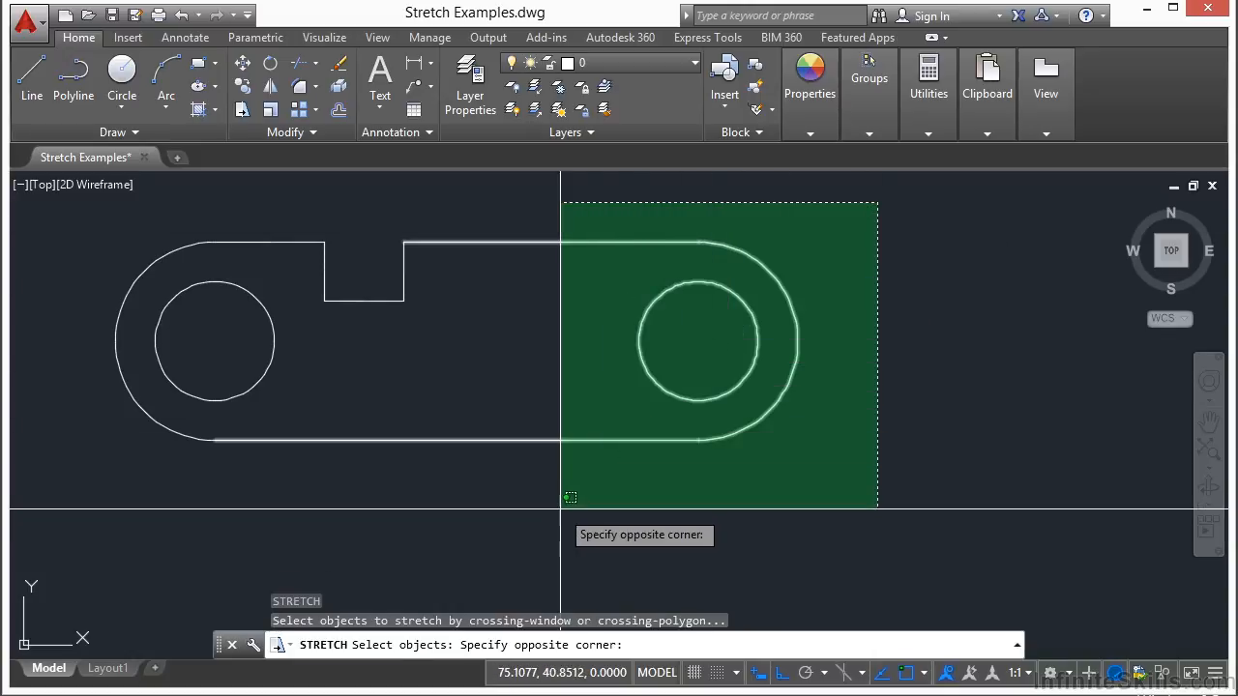
click(640, 436)
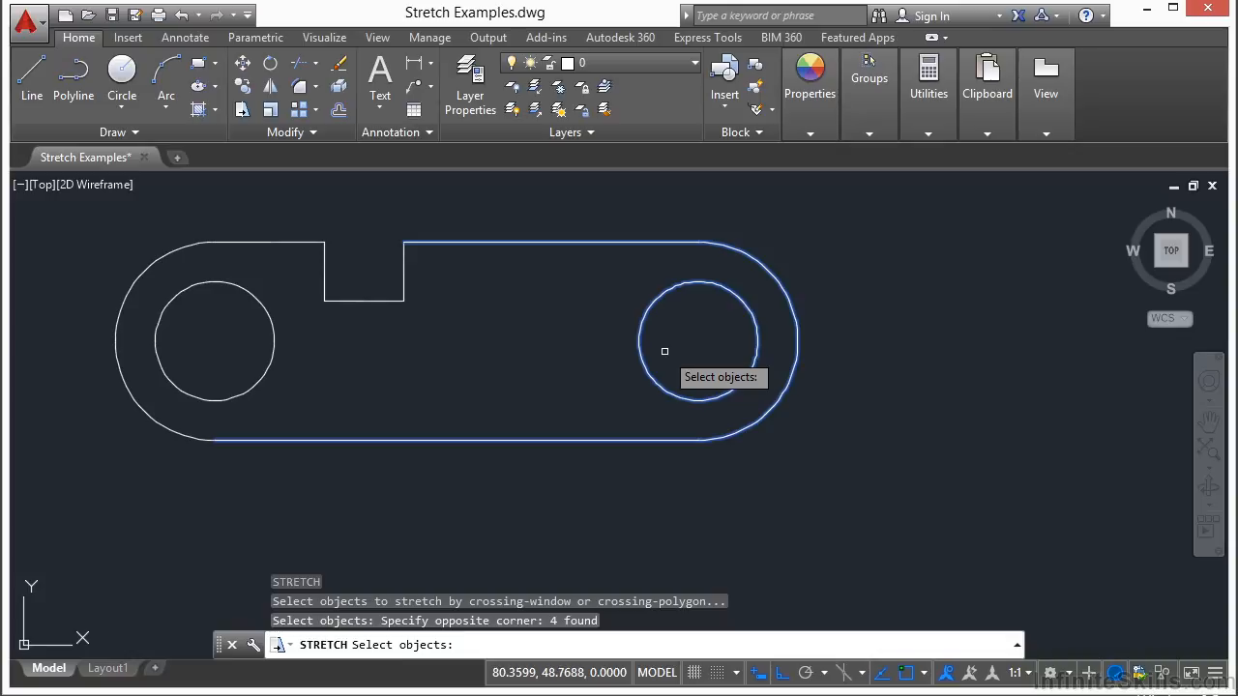
shift+click(644, 372)
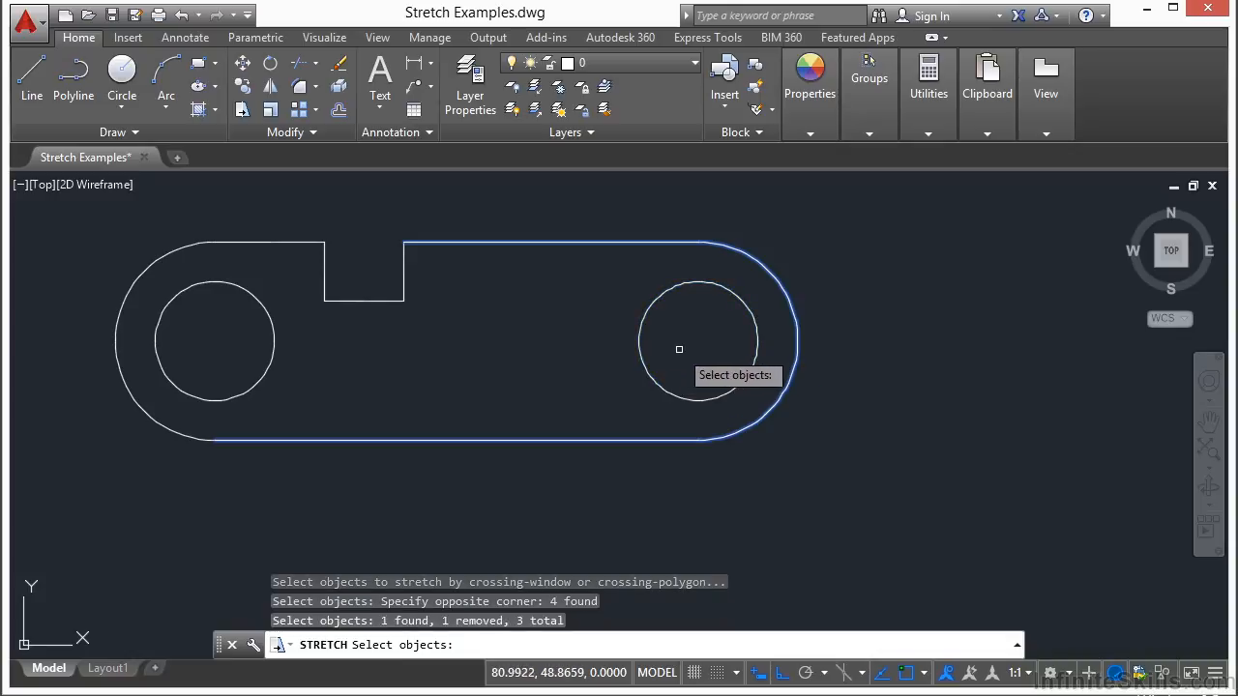
key(Return)
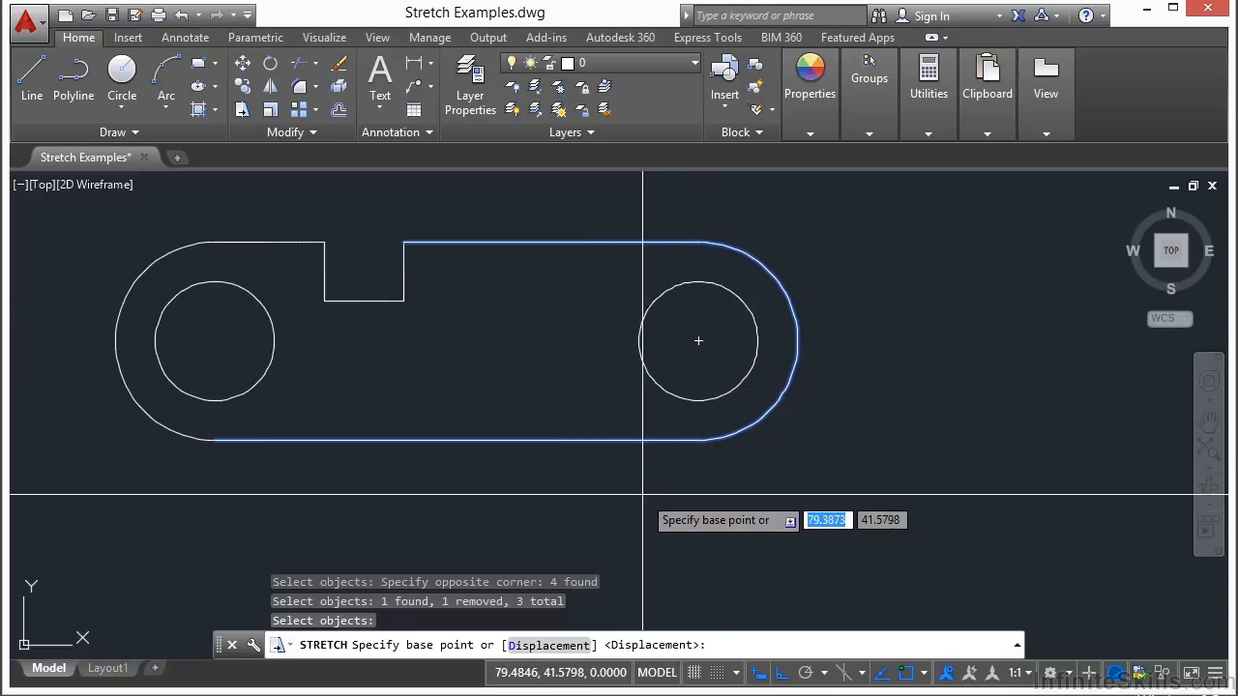
click(609, 494)
click(773, 494)
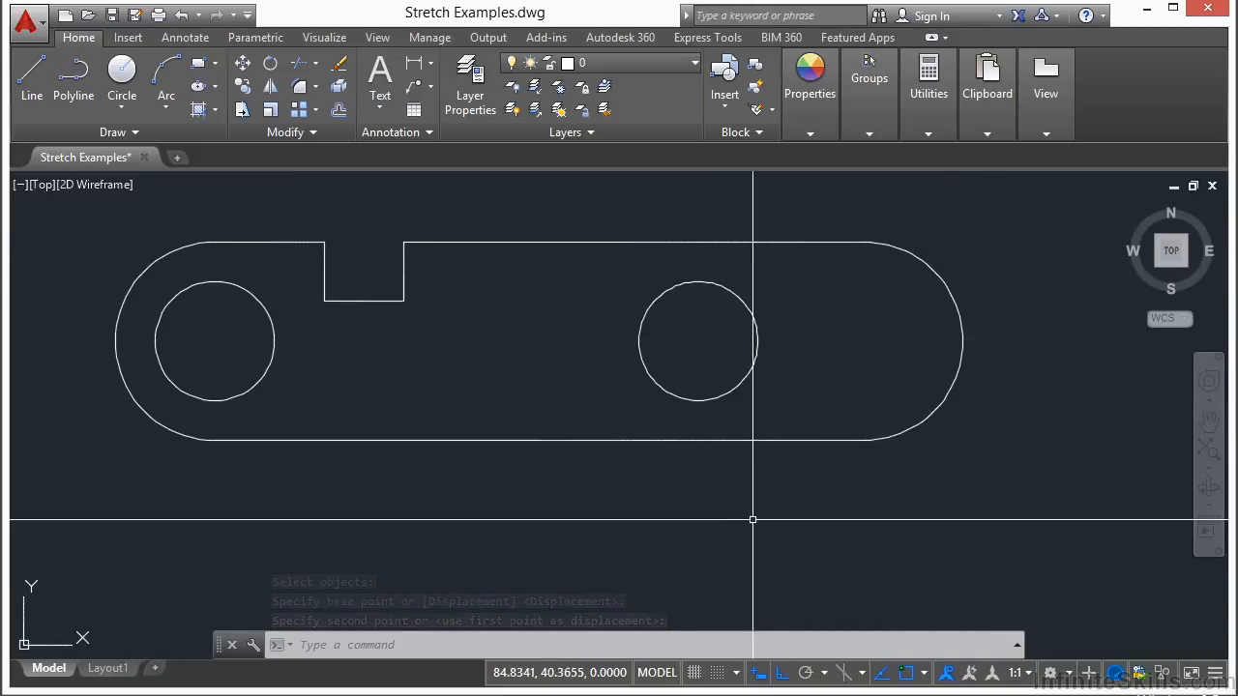
Step: Use Stretch on the whole notch to shift it horizontally to the right along the plate's upper edge
text(s)
key(Return)
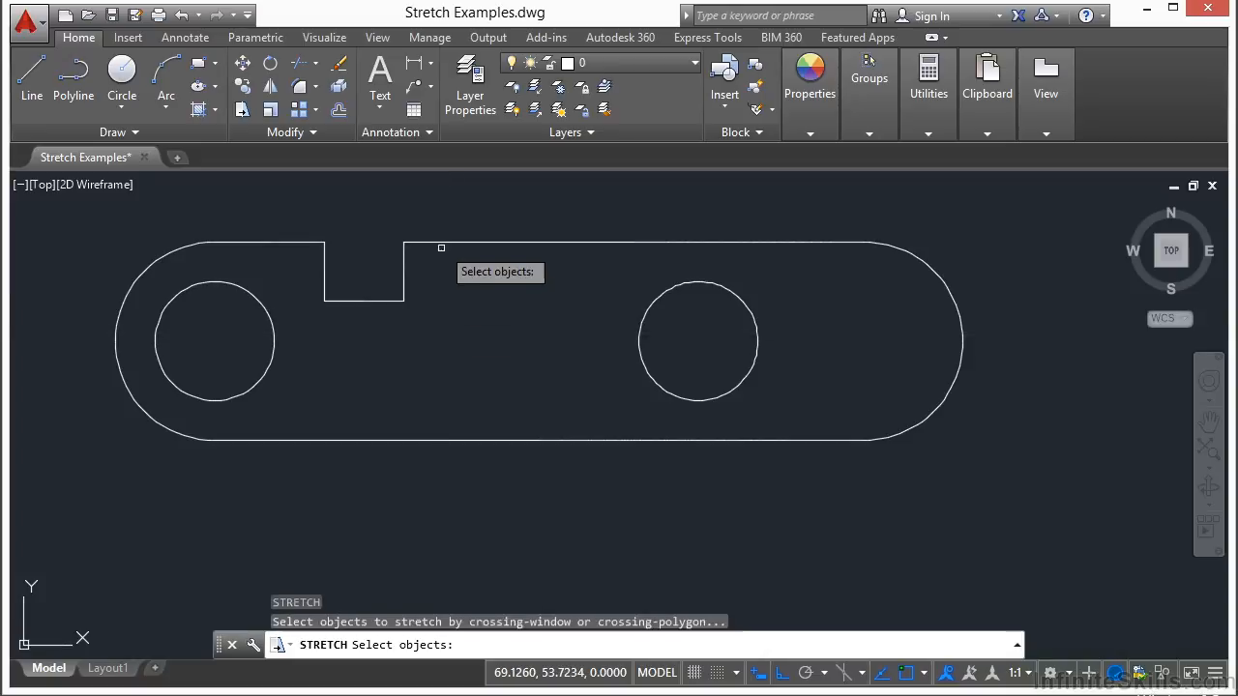
click(442, 216)
click(309, 329)
key(Return)
click(338, 329)
click(471, 328)
Step: Stretch the notch's bottom edge straight down to deepen the notch
key(Return)
click(567, 281)
click(437, 334)
key(Return)
click(409, 318)
click(409, 379)
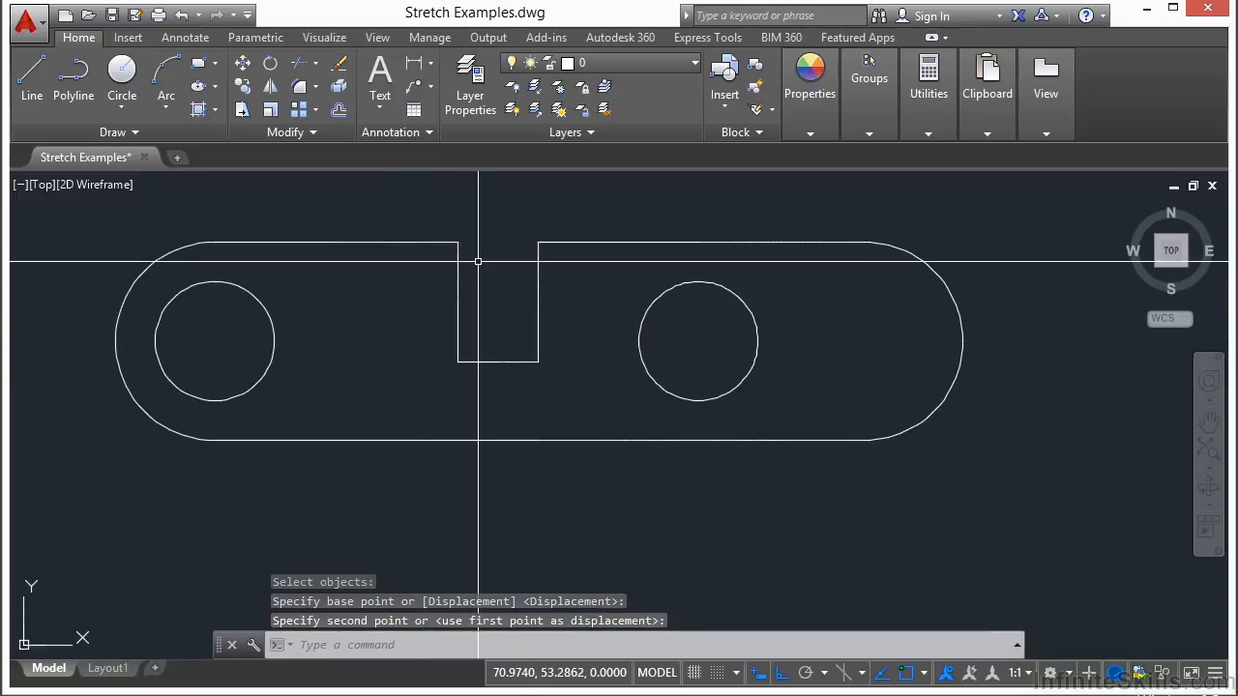
Step: Stretch the notch's left side horizontally to the left to widen the notch
key(Return)
click(481, 215)
click(434, 399)
key(Return)
click(481, 392)
click(383, 391)
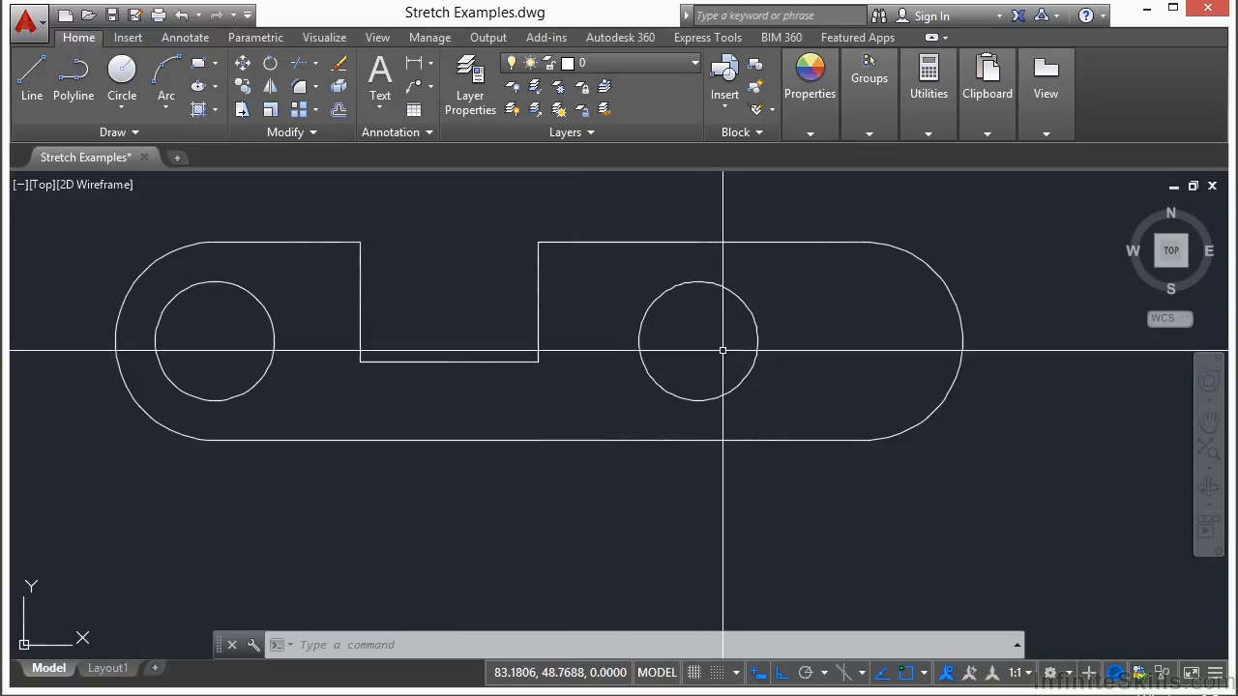
Step: Use Stretch with a crossing window around the right circle to shift it horizontally to the right
text(s)
key(Return)
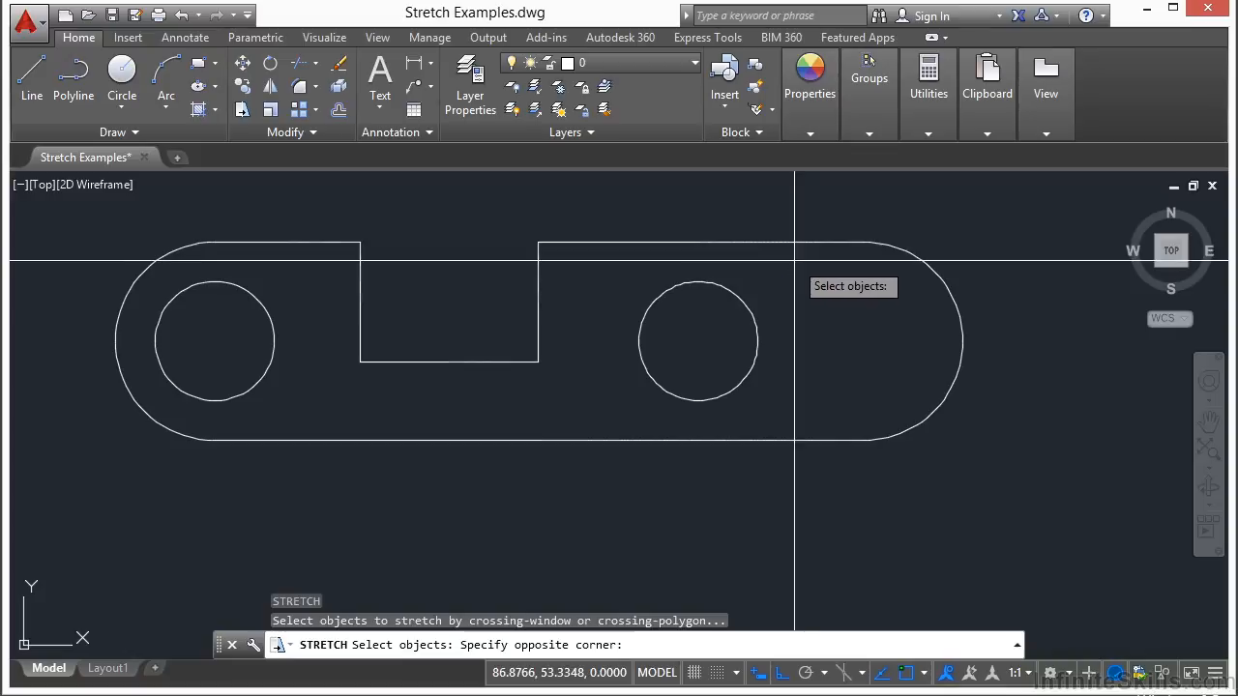
click(683, 431)
key(Return)
click(781, 359)
click(873, 362)
Step: Try to stretch only the right edge of the right circle outward, leaving its centre outside the crossing window
key(Return)
click(867, 291)
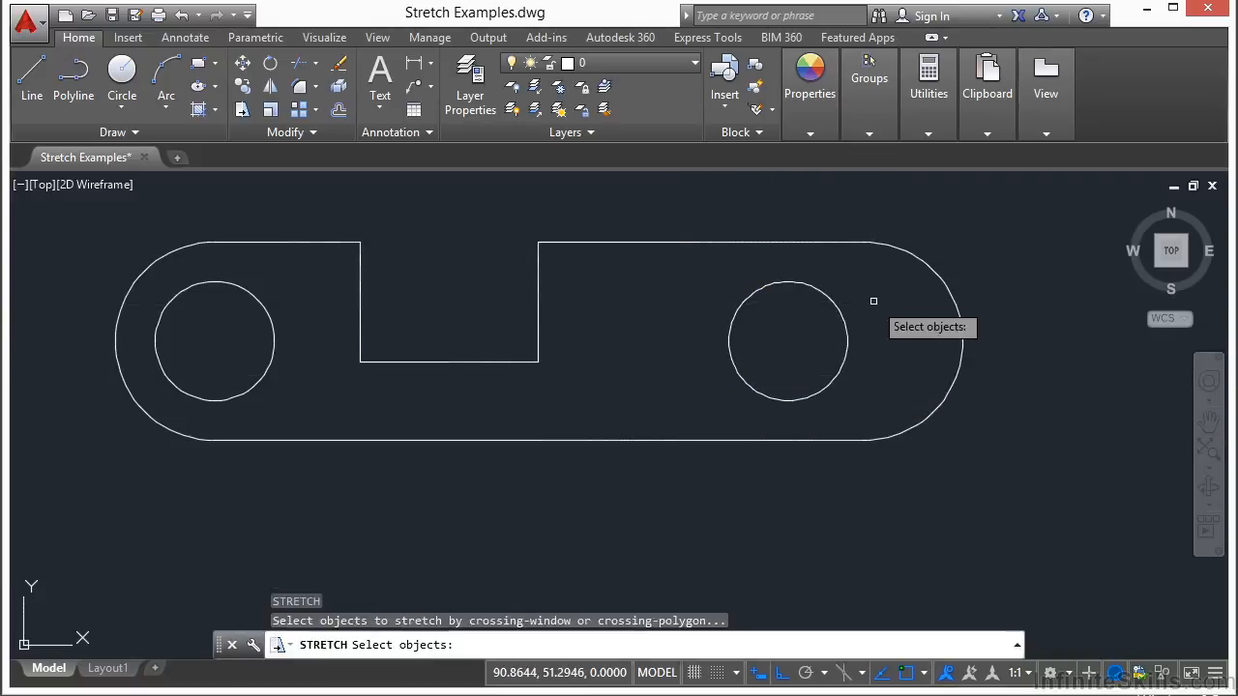
click(839, 329)
key(Return)
click(866, 392)
click(906, 392)
Step: Use Stretch with the right circle's centre inside the crossing window to shift the circle horizontally to the left
key(Return)
key(Return)
click(888, 311)
click(753, 364)
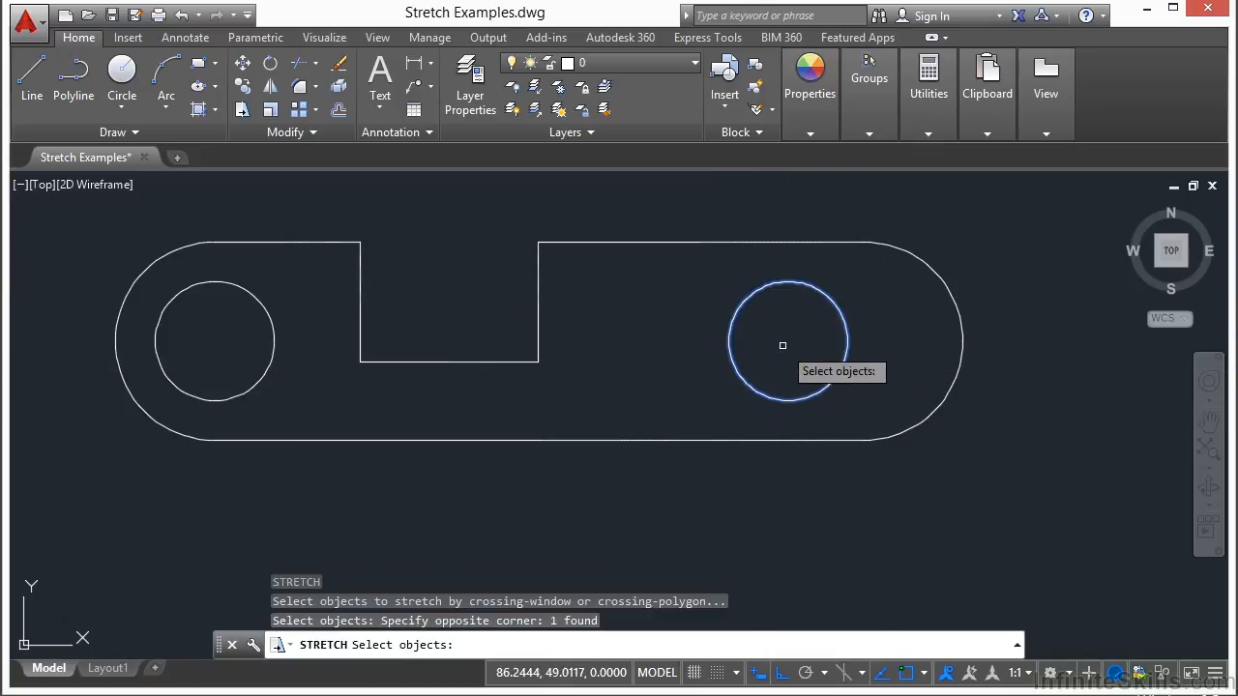
key(Return)
click(675, 396)
click(544, 394)
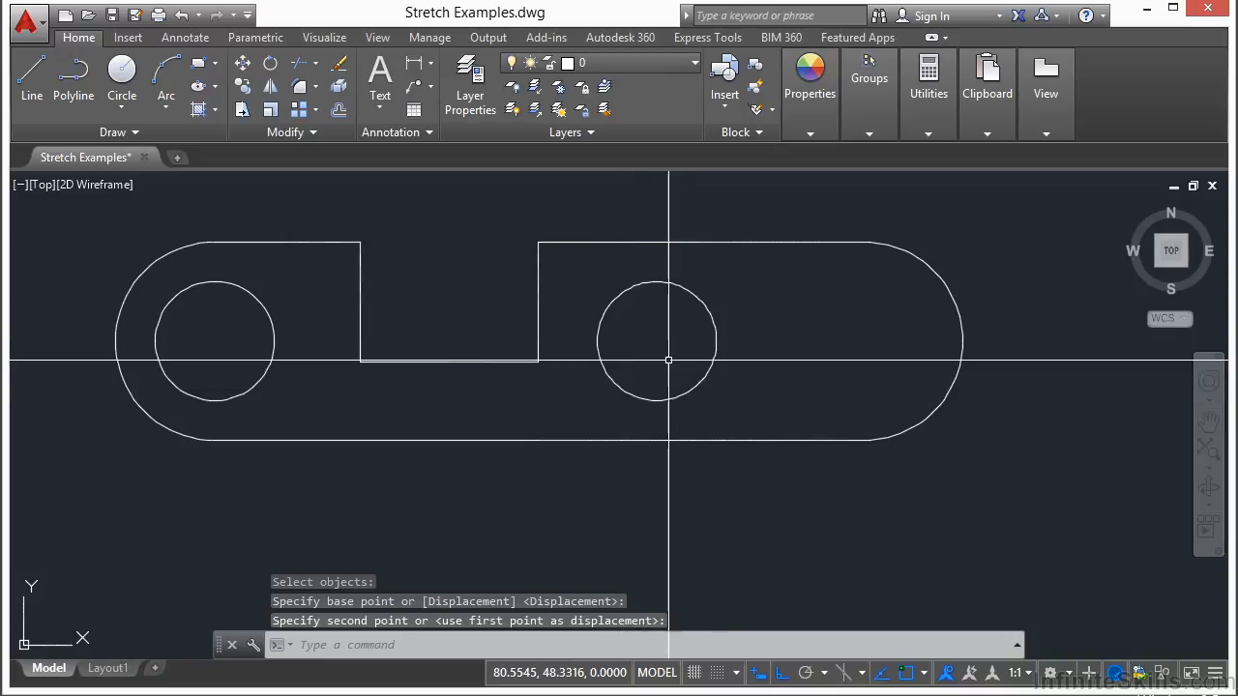
Step: Inspect the grips of the plate's right circle and of the ellipse above the plate
click(712, 373)
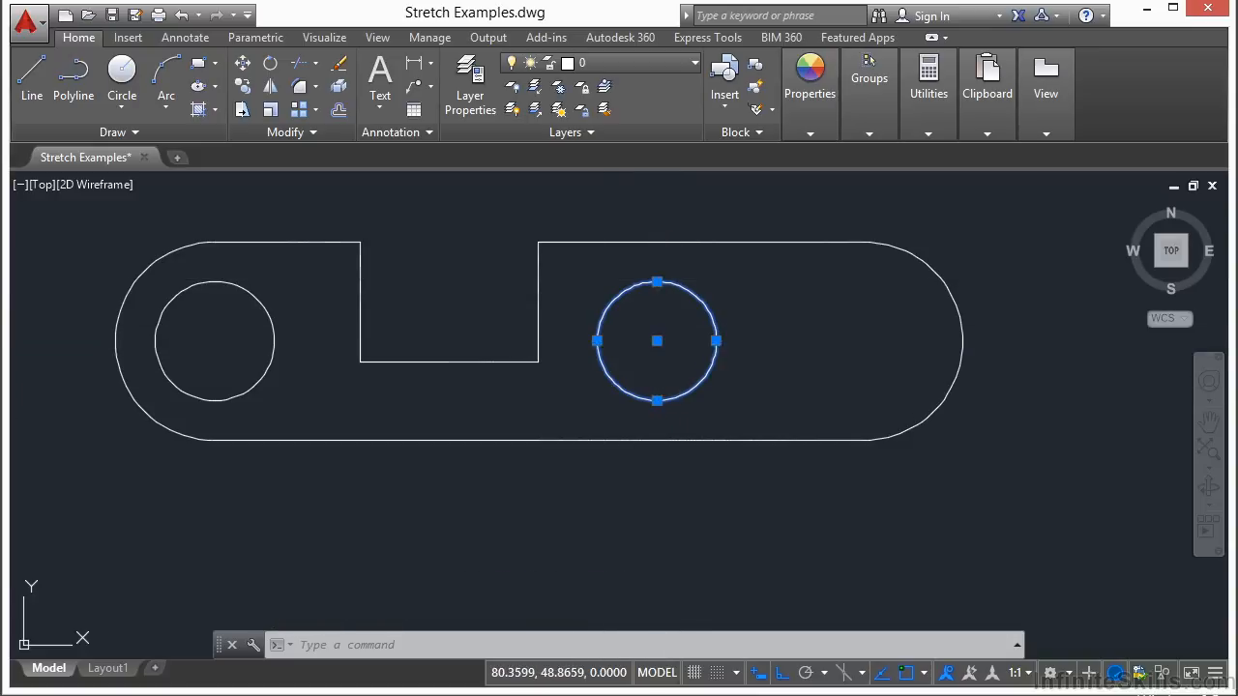
key(Escape)
scroll(503, 443, down, 4)
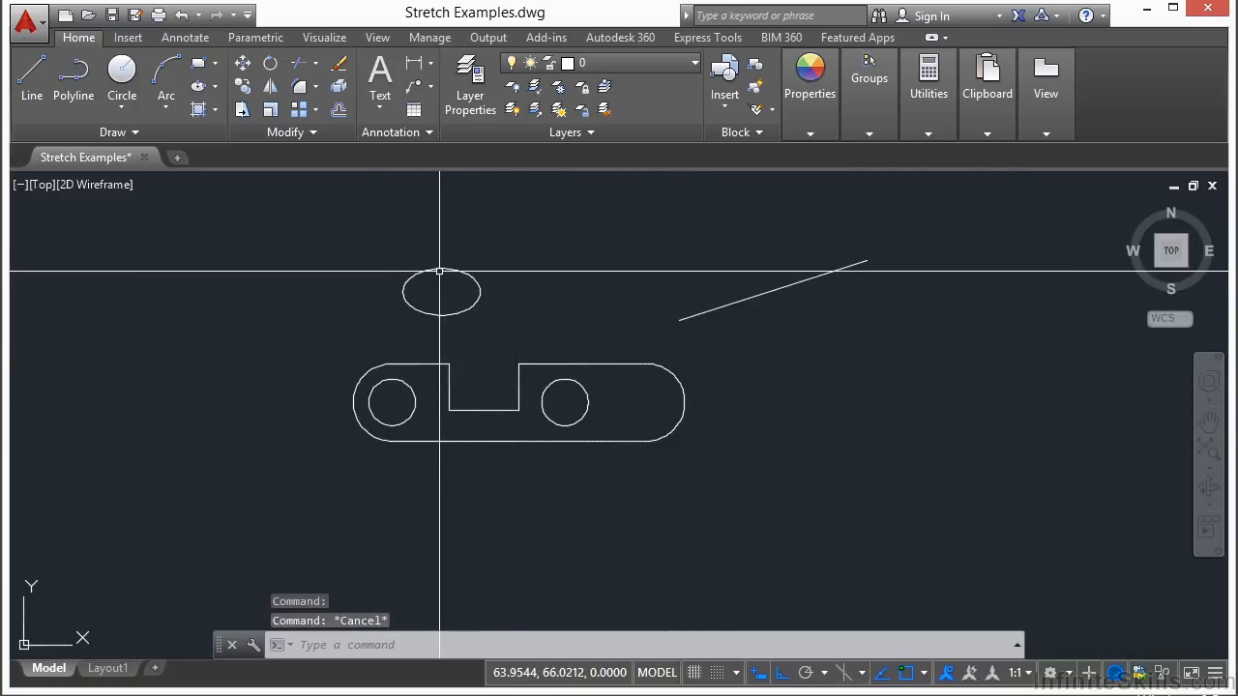
scroll(431, 272, up, 2)
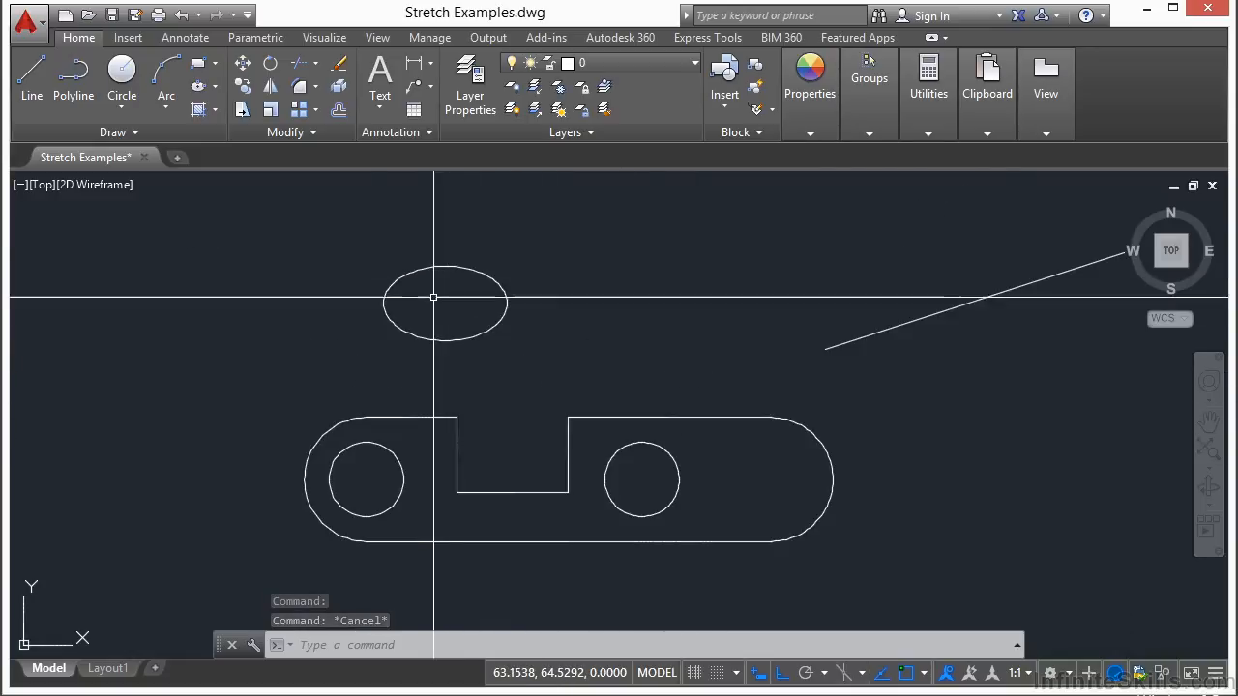
click(470, 338)
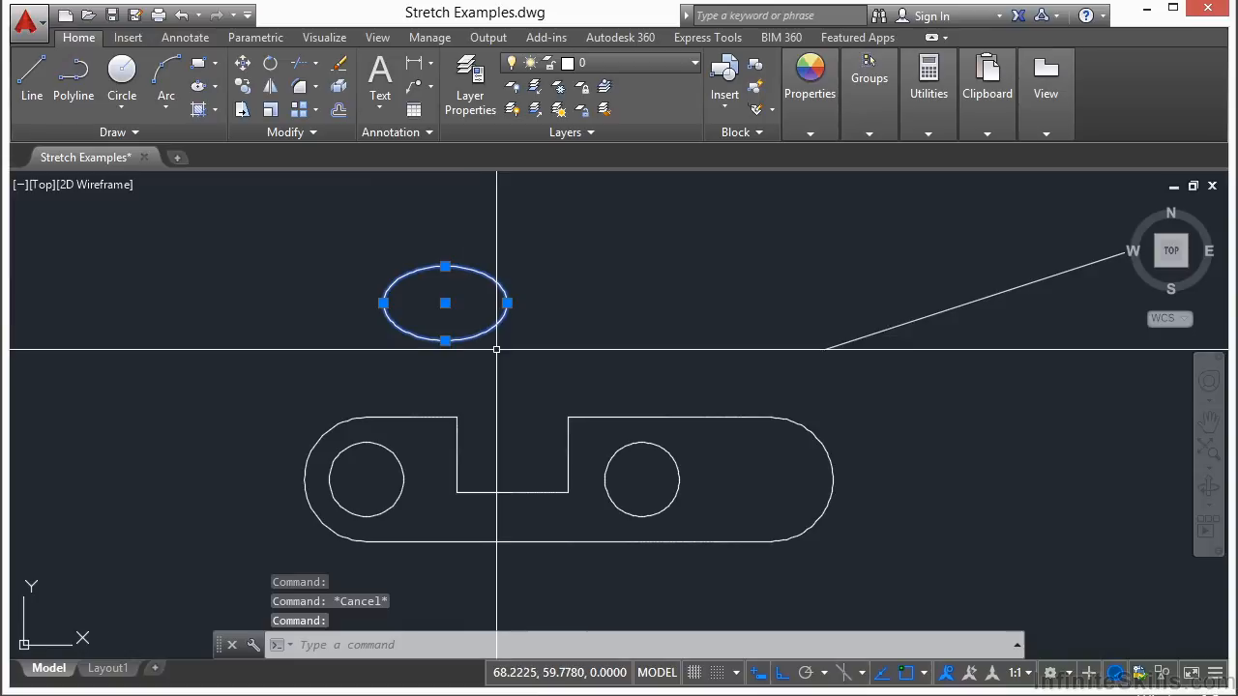
Step: Try to stretch only the right edge of the ellipse, leaving its centre outside the crossing window
text(s)
key(Return)
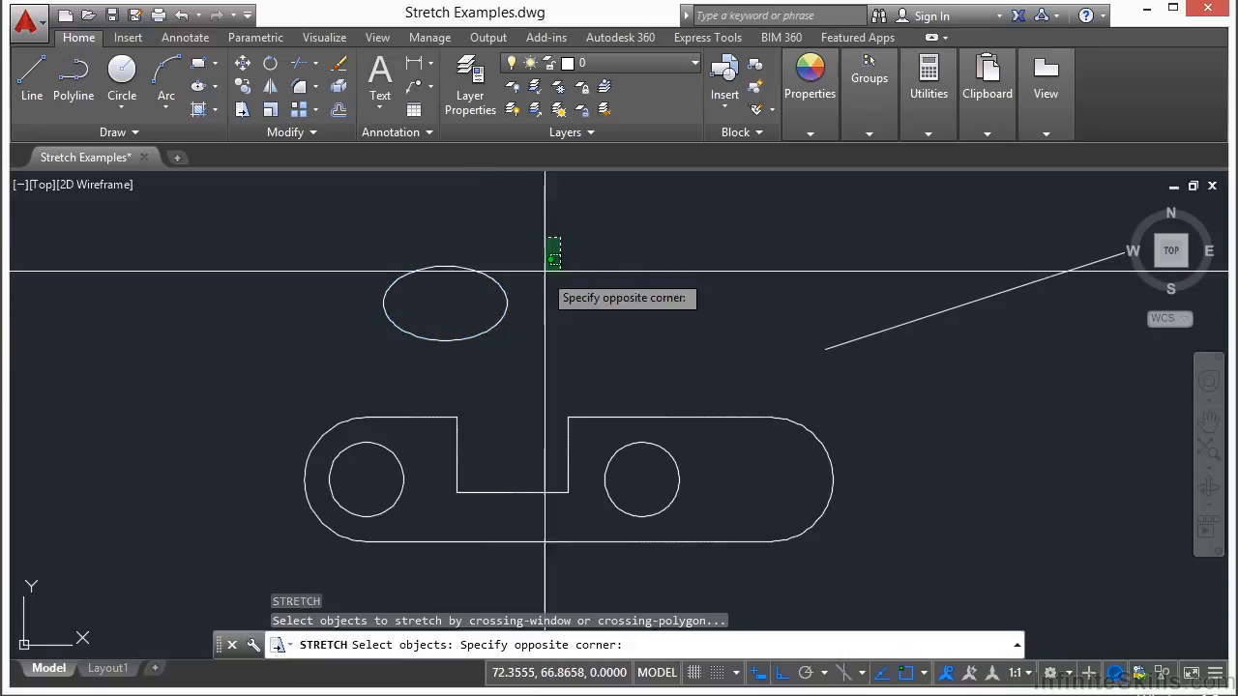
click(495, 381)
key(Return)
click(481, 361)
click(601, 269)
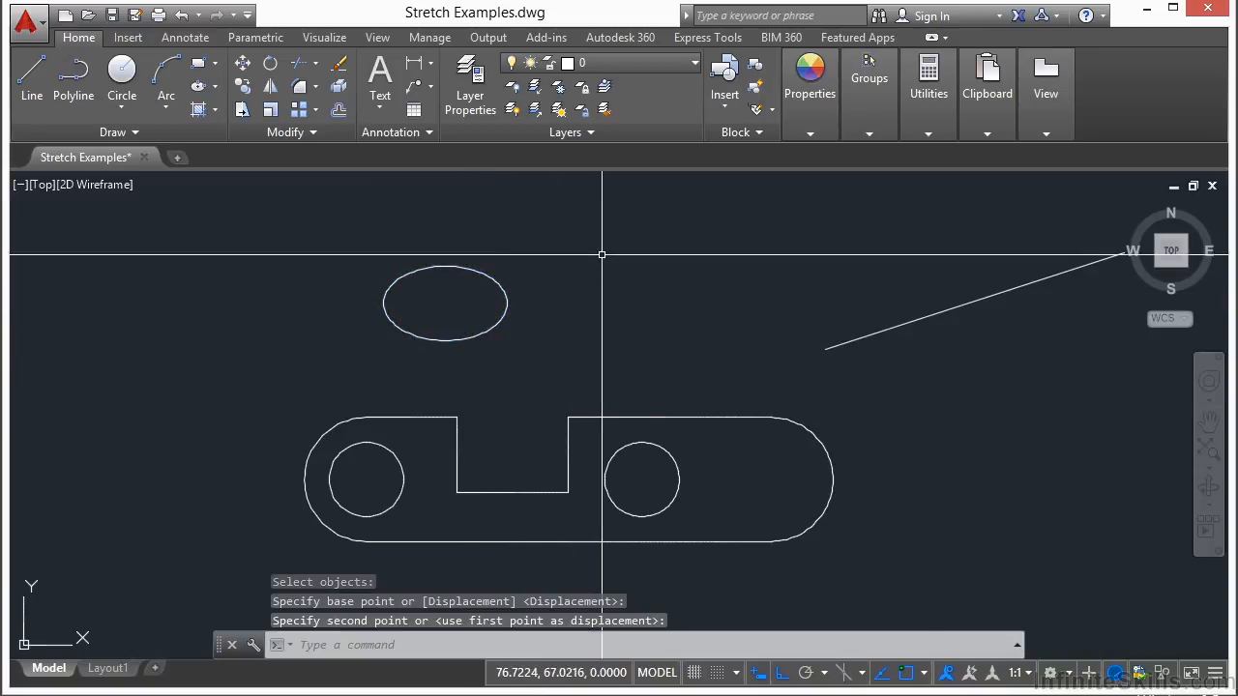
Step: Use Stretch with the ellipse's centre inside the crossing window to shift the ellipse horizontally to the right
key(Return)
click(588, 235)
click(430, 359)
key(Return)
click(443, 367)
click(575, 365)
Step: Use Stretch on the ellipse with its centre enclosed to shift it straight up
key(Return)
click(705, 241)
click(447, 345)
key(Return)
click(449, 354)
click(449, 316)
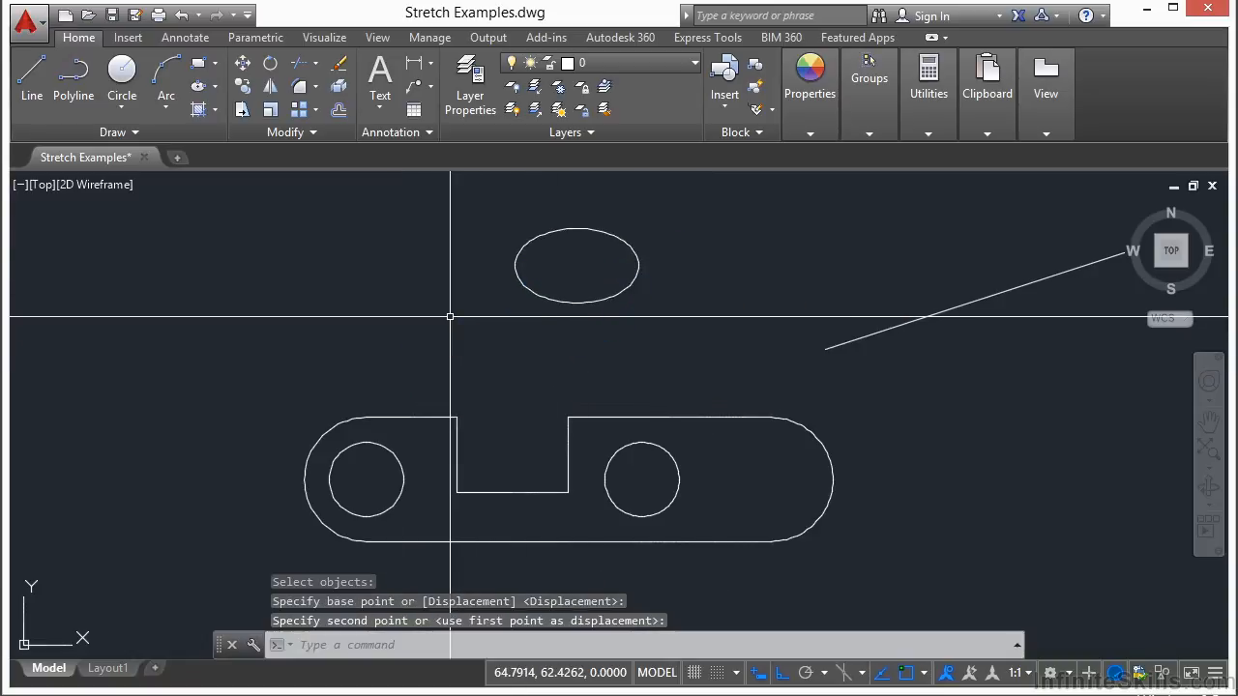
Step: Grip-stretch the ellipse's right quadrant outward and its bottom quadrant downward to make the ellipse wider and taller
click(535, 296)
click(639, 265)
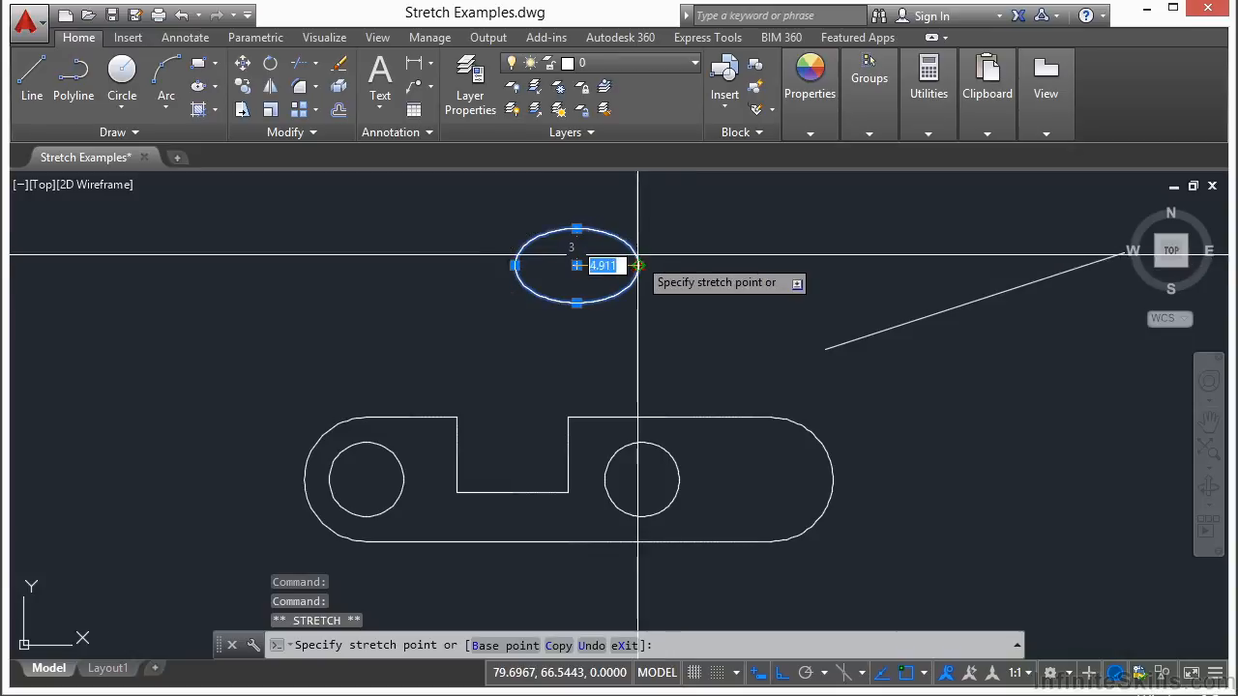
click(720, 269)
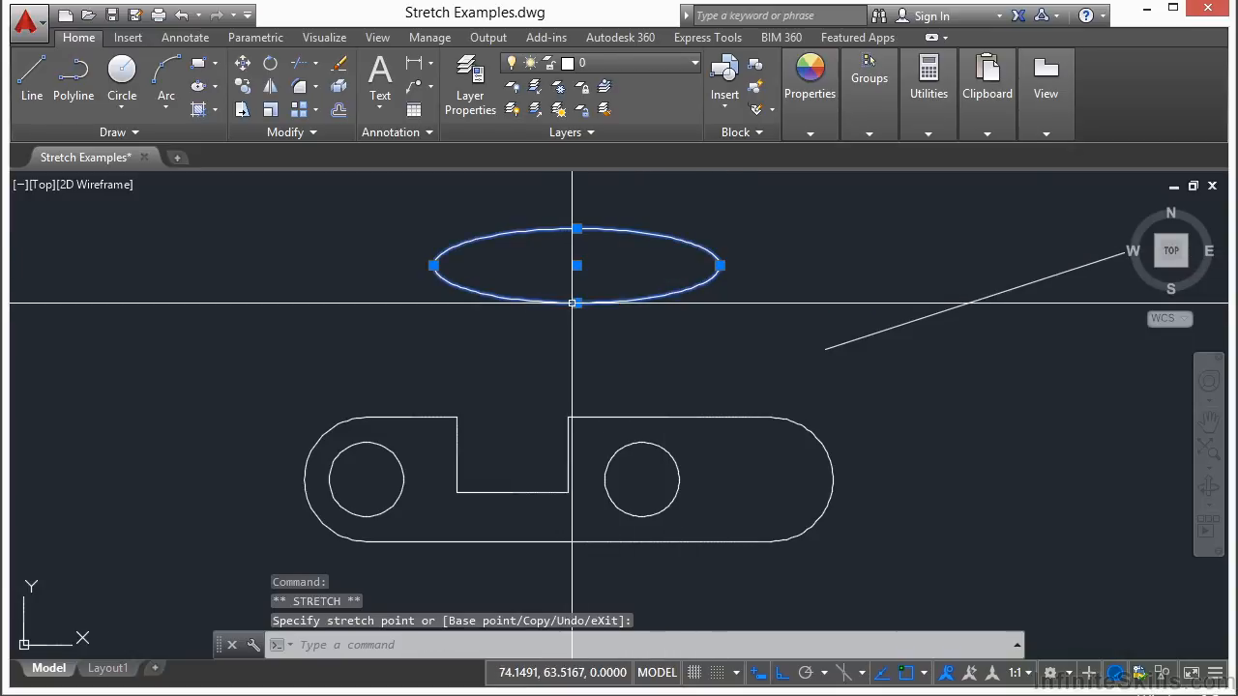
click(576, 302)
click(581, 335)
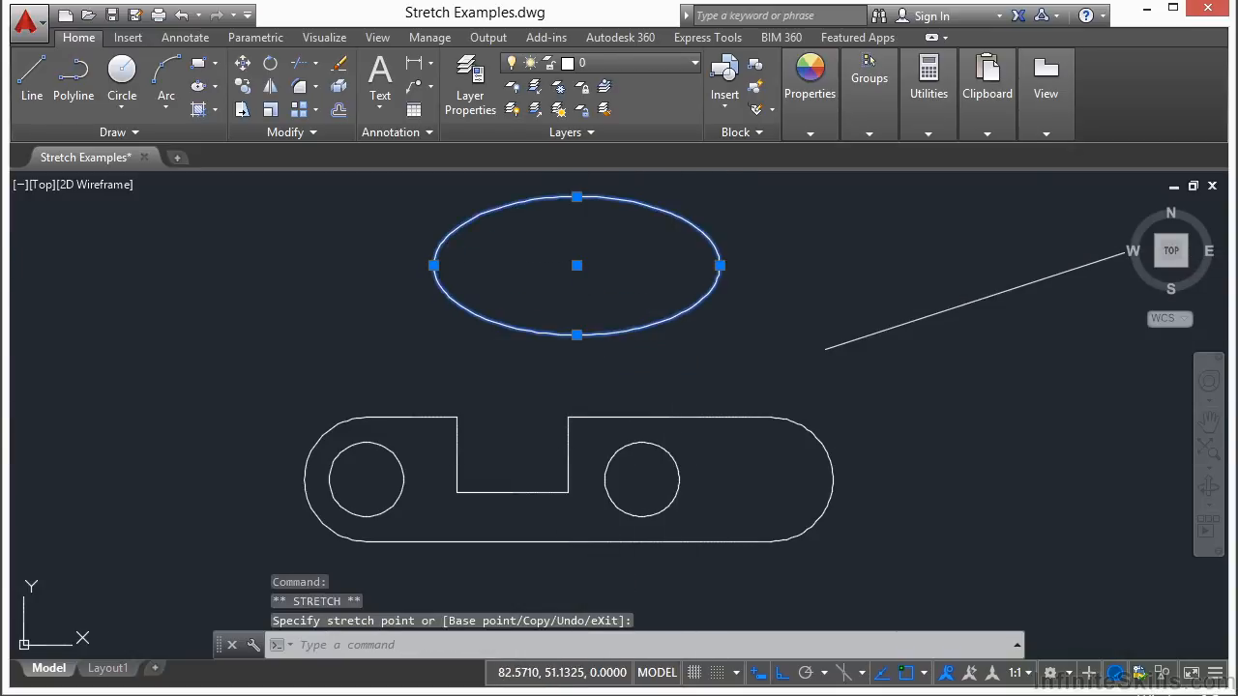
Step: Grip-stretch the right circle's right quadrant outward to enlarge the circle beyond the plate's edges, and clear the selection
click(678, 480)
click(641, 480)
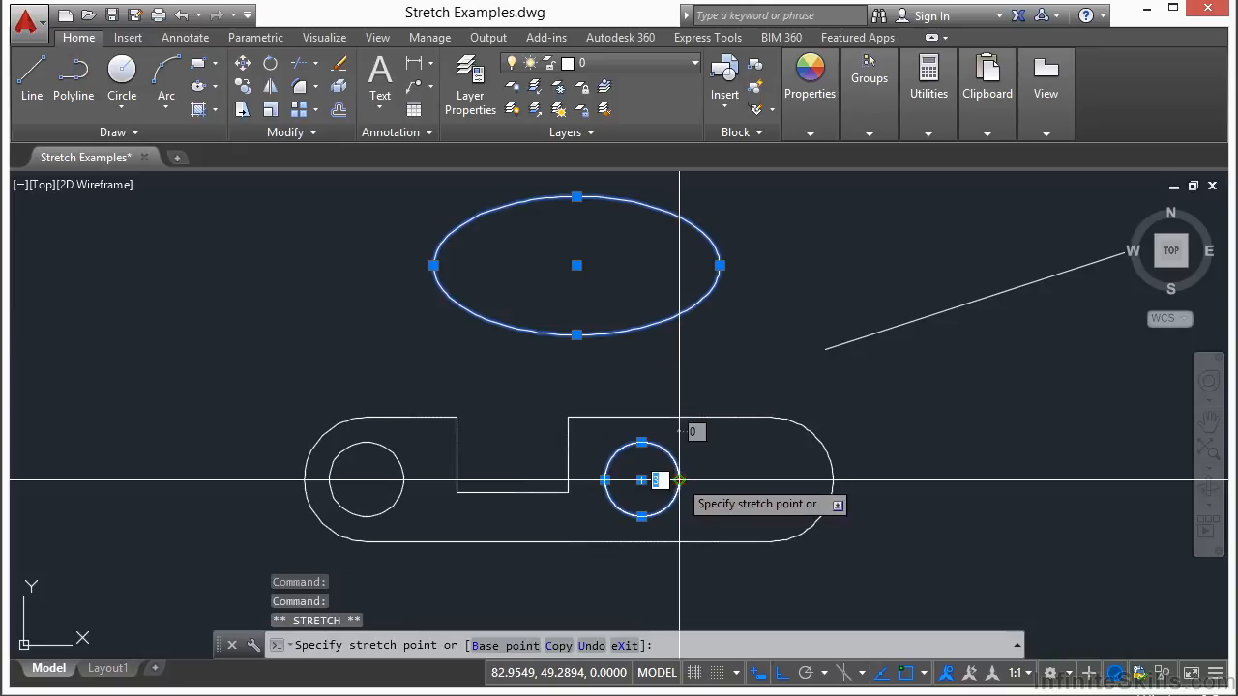
click(755, 475)
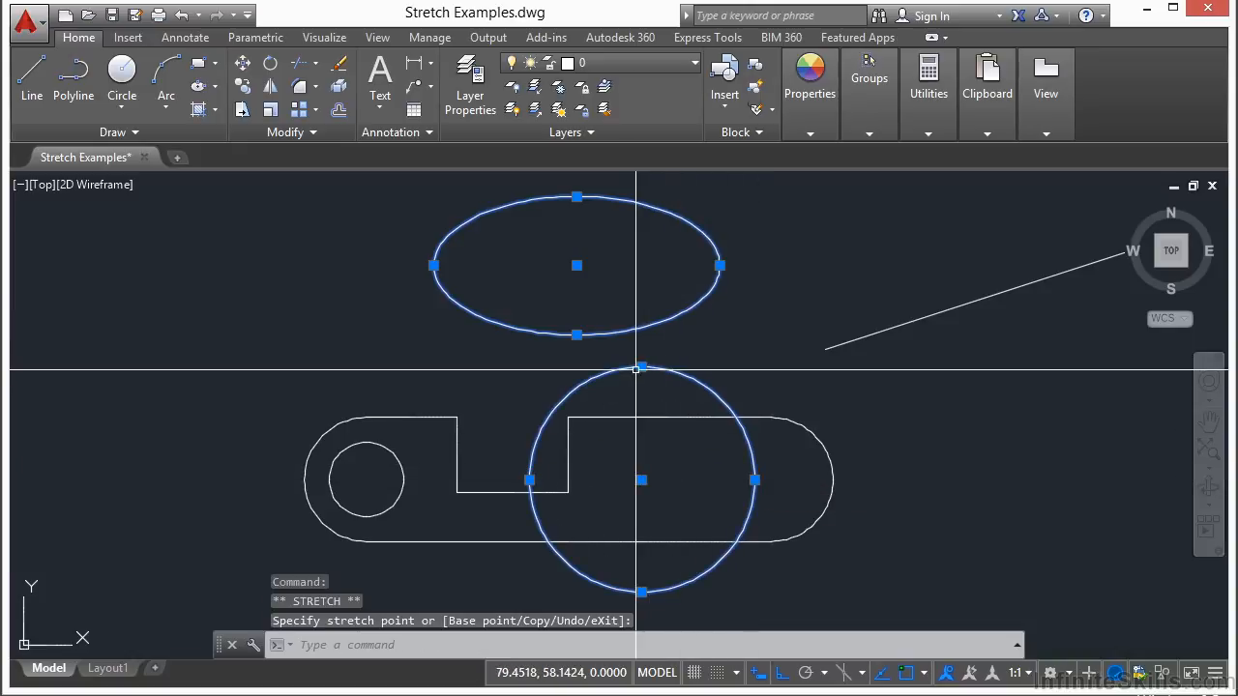
key(Escape)
scroll(541, 339, down, 2)
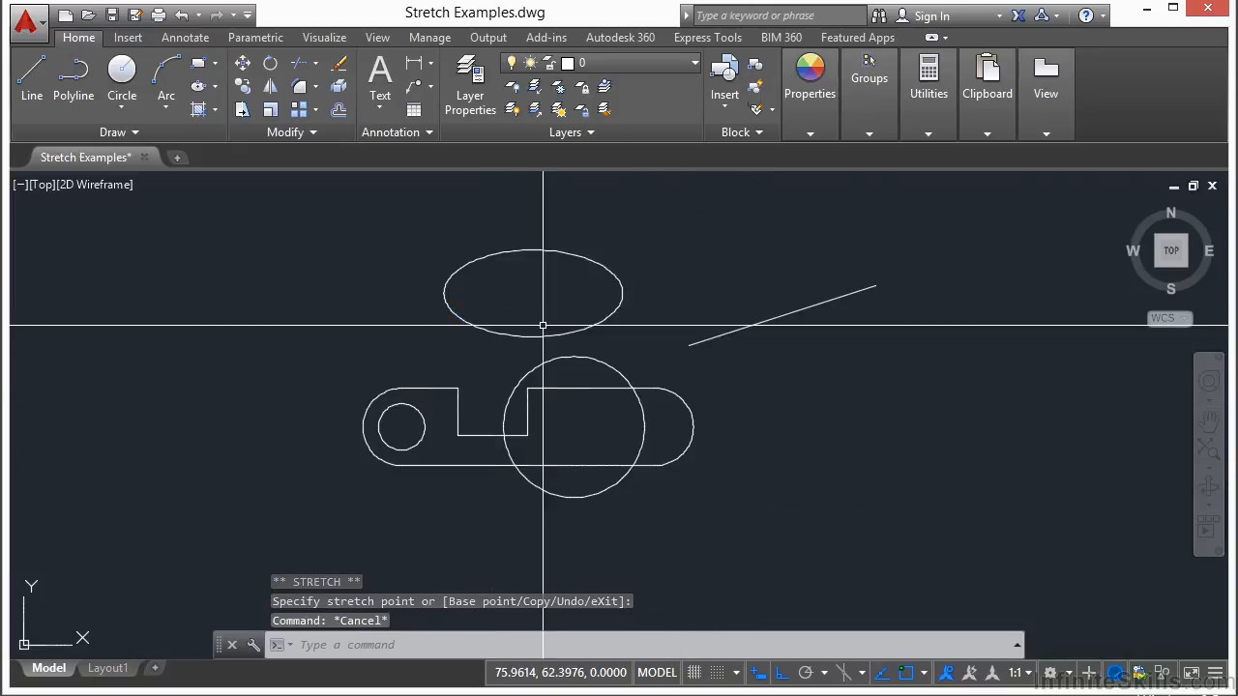